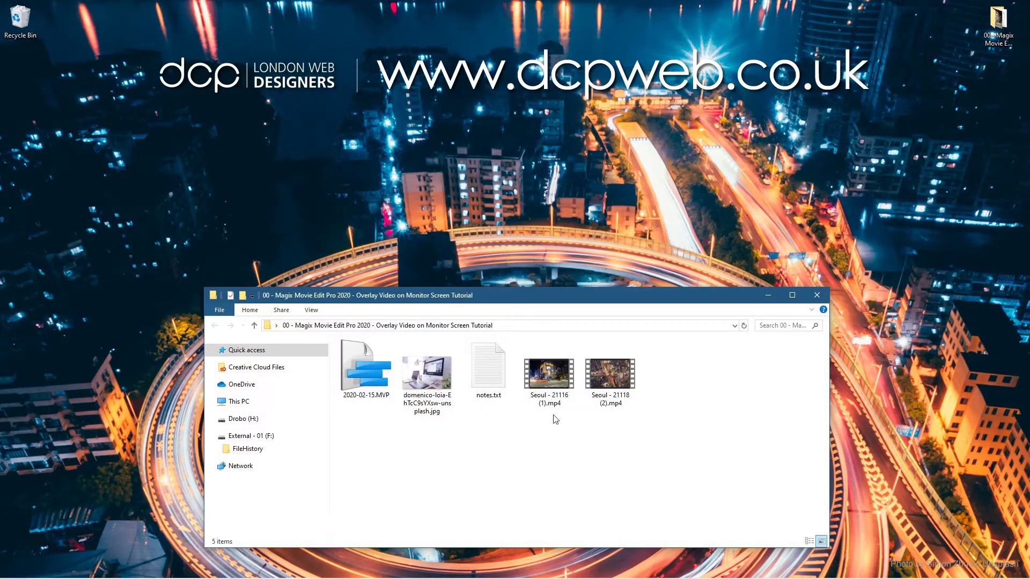
Inspect the desk photo and both Seoul clips, then move the tutorial folder window higher
click(424, 375)
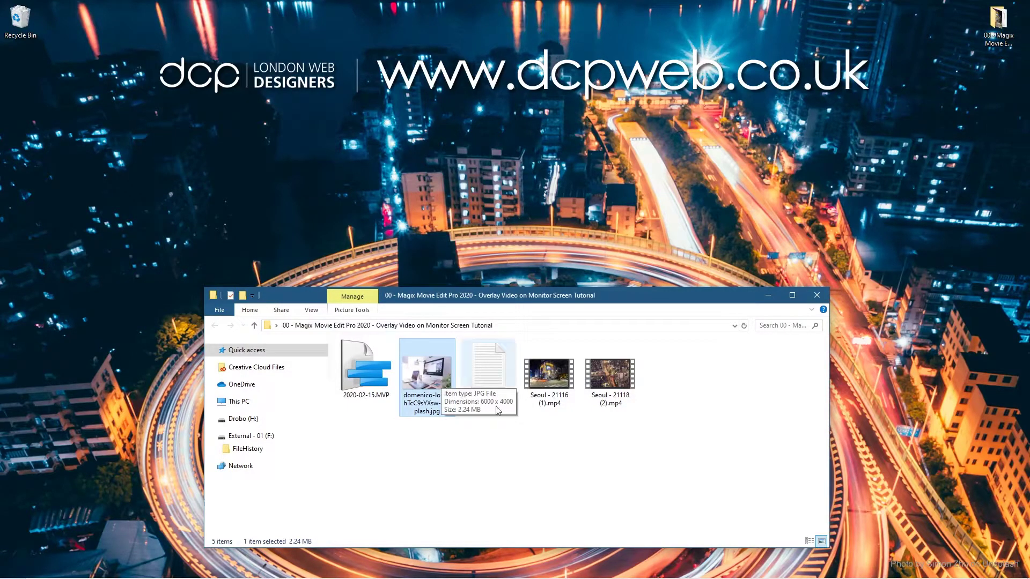
drag(638, 427, 536, 376)
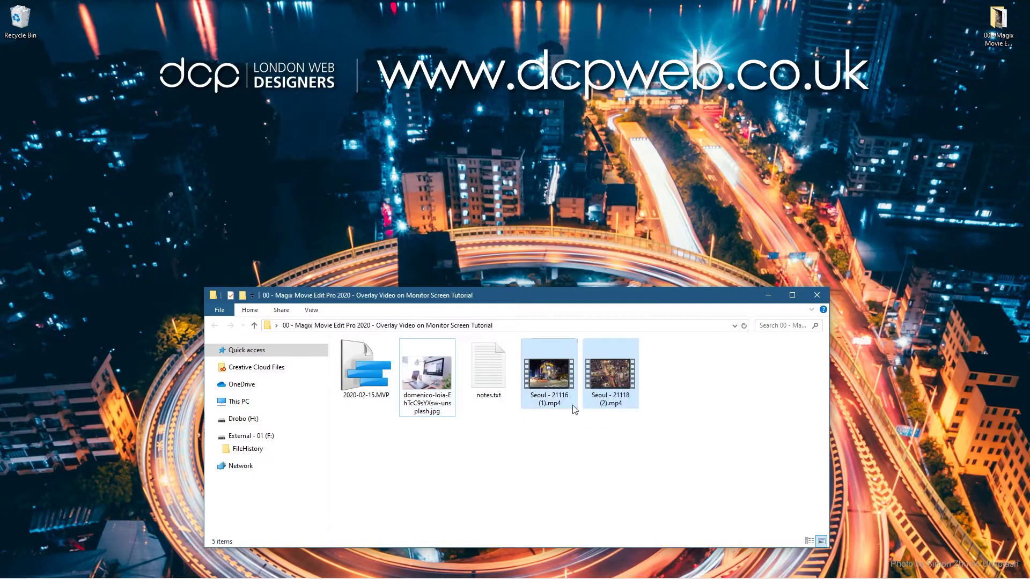
click(617, 476)
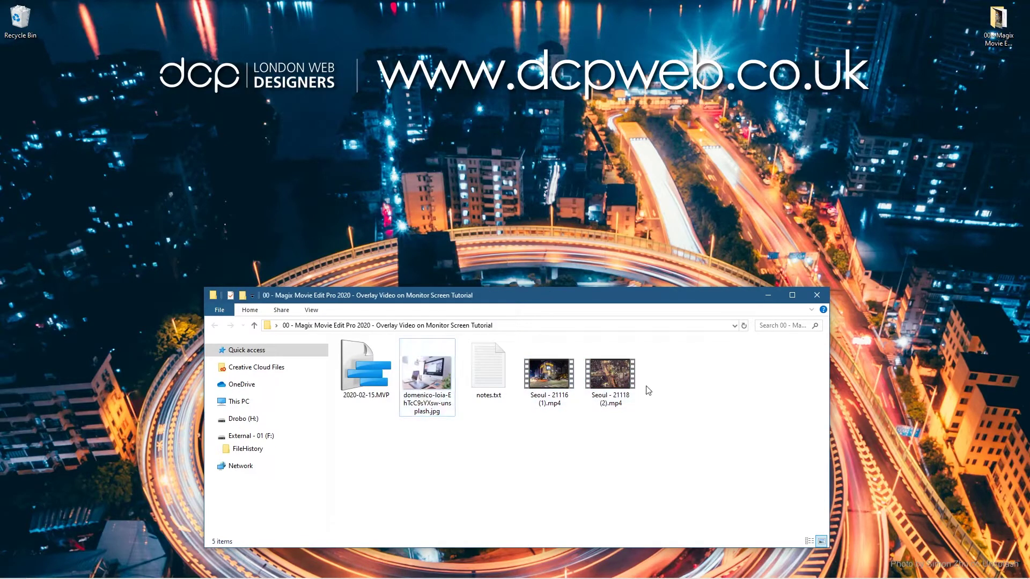
drag(643, 300, 714, 155)
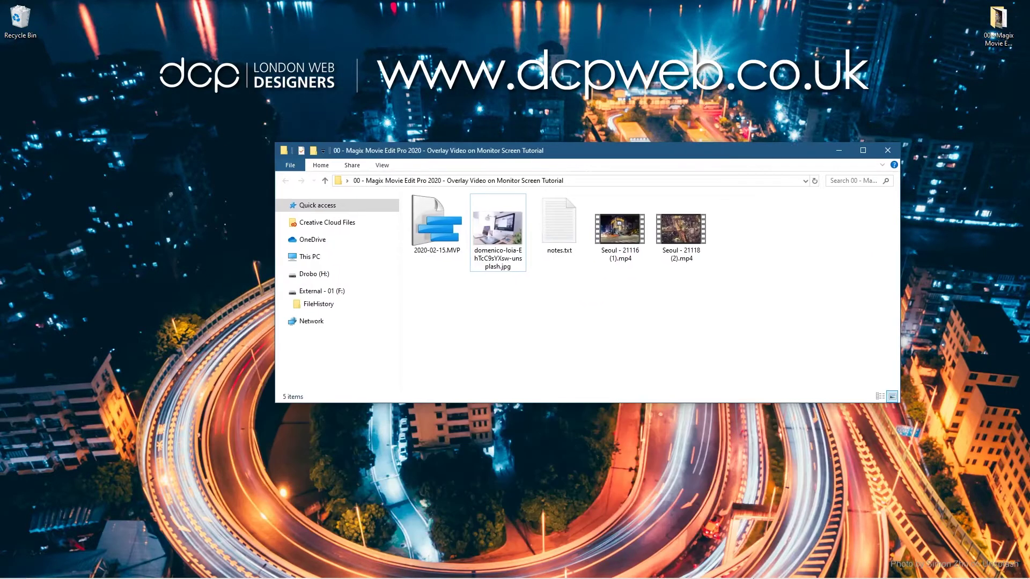
Add the domenico-loia desk photo JPG to timeline track 1 as a 7-second clip
click(643, 570)
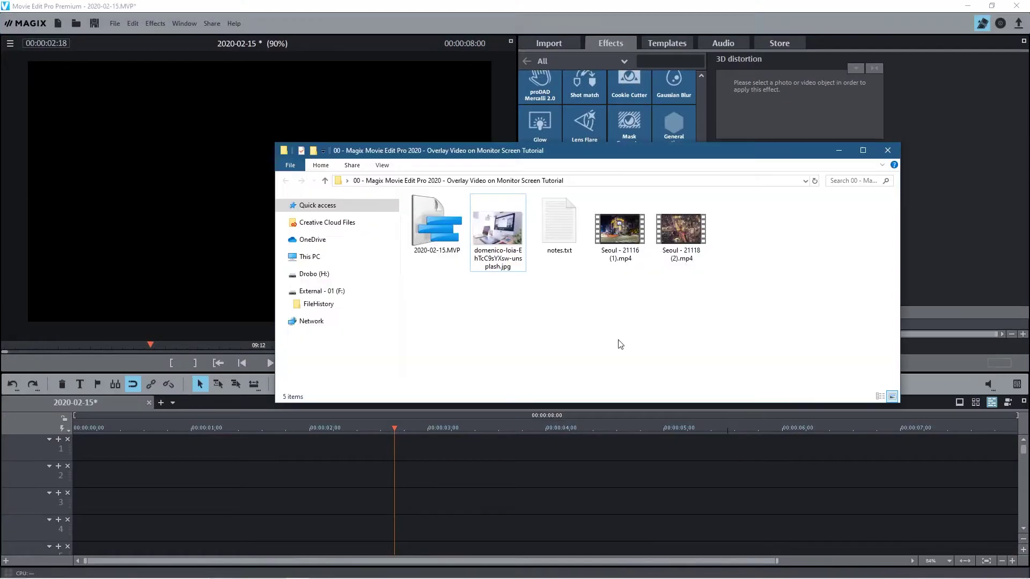
click(510, 237)
drag(510, 229, 81, 441)
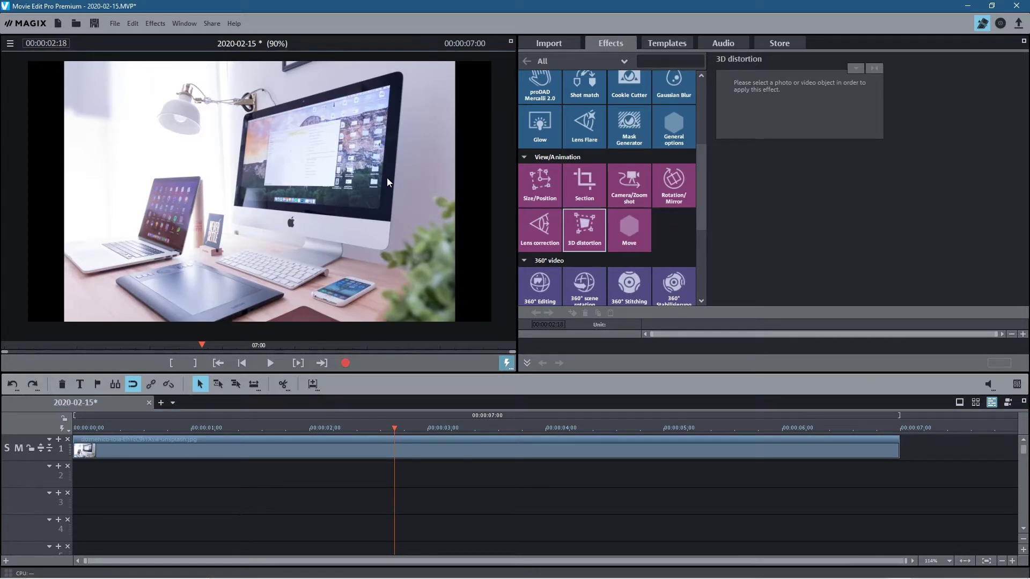
scroll(388, 178, down, 2)
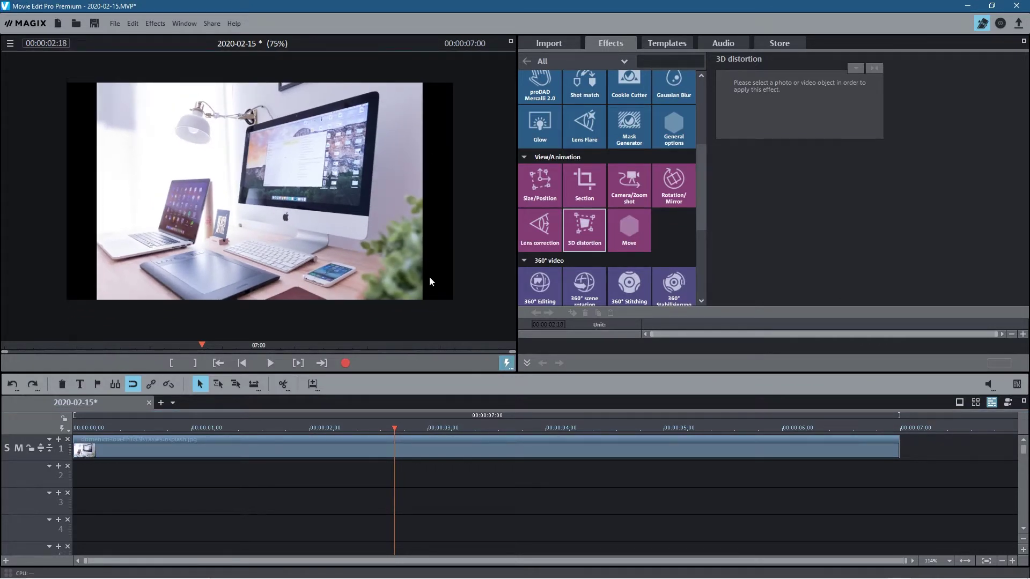
scroll(304, 167, up, 2)
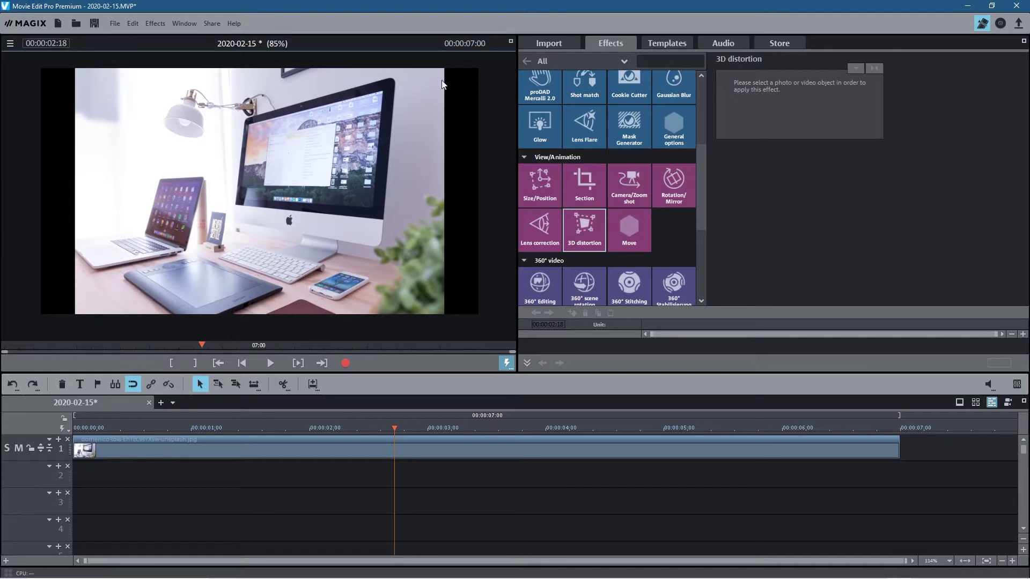
Zoom the desk photo to 120% (1944×1296) in Size/Position and nudge it up and right
click(302, 453)
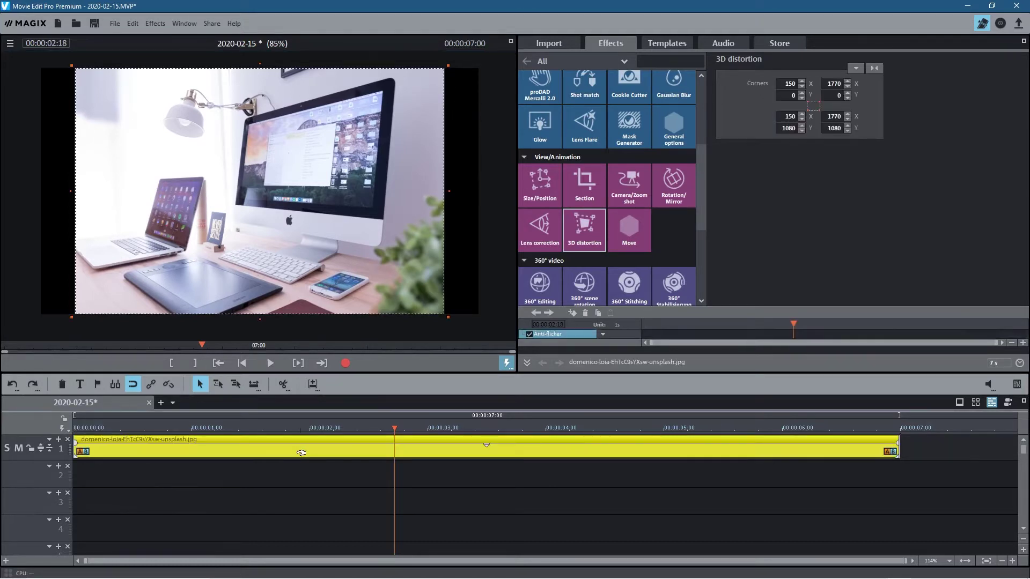
scroll(677, 222, down, 2)
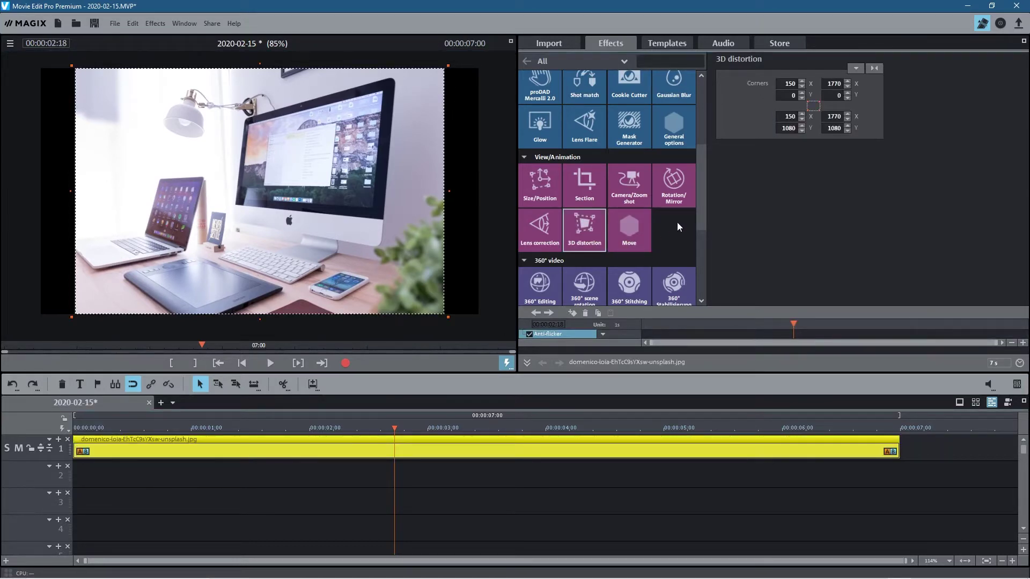
scroll(604, 241, up, 2)
click(541, 182)
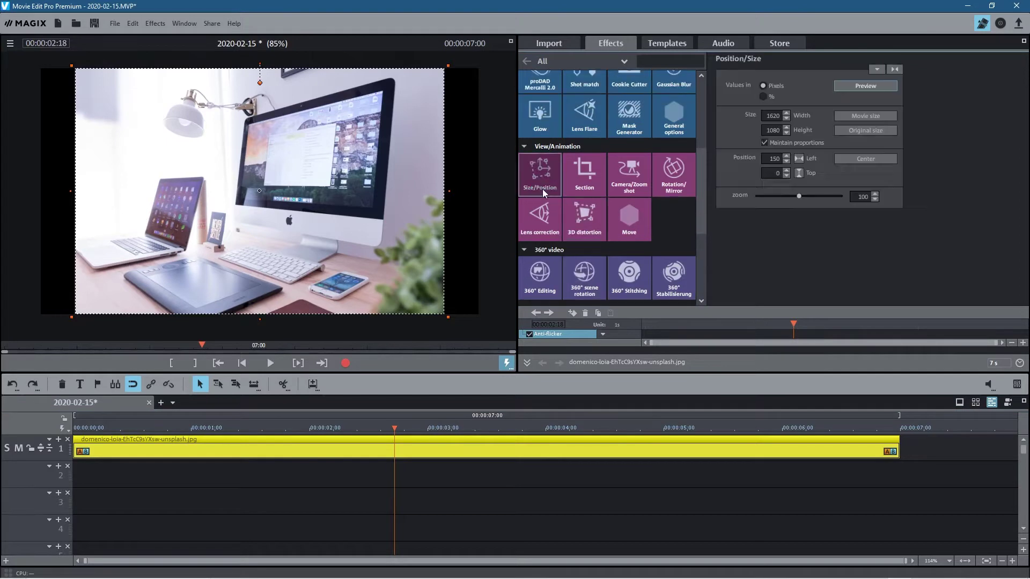
drag(800, 196, 806, 197)
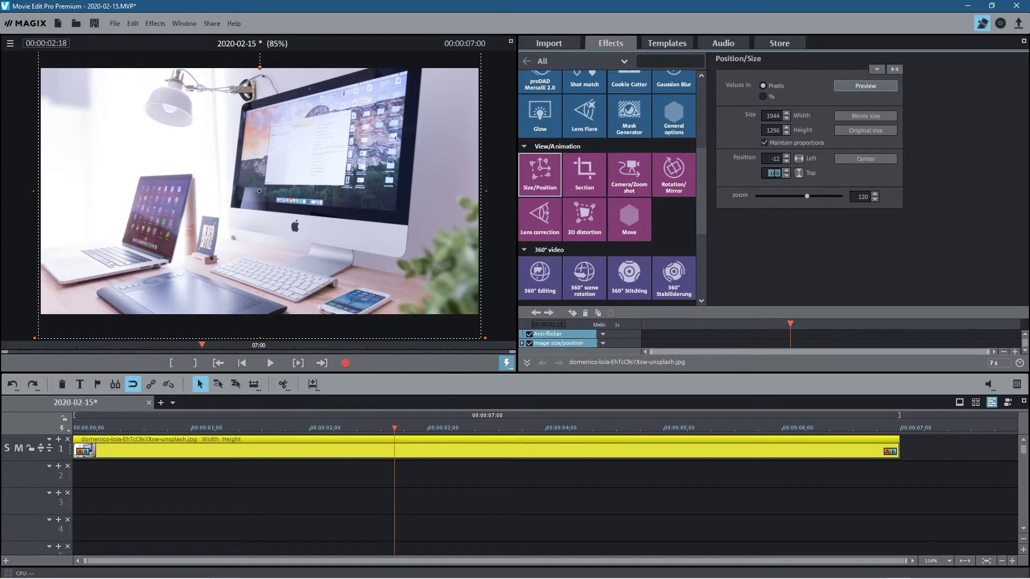
key(Down)
key(Down)
key(Down)
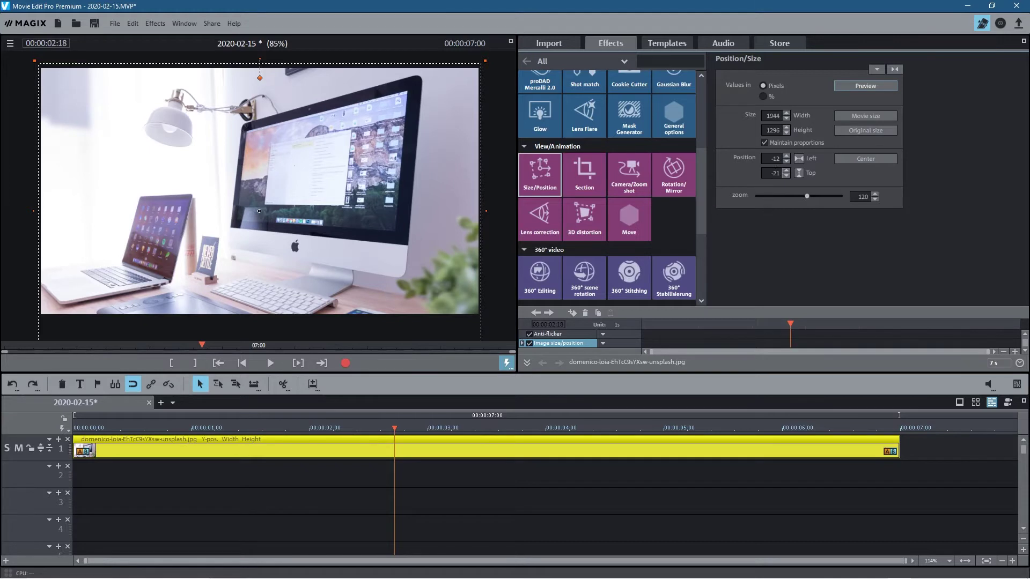
key(Up)
key(Up)
key(Up)
key(Up)
key(Up)
key(Up)
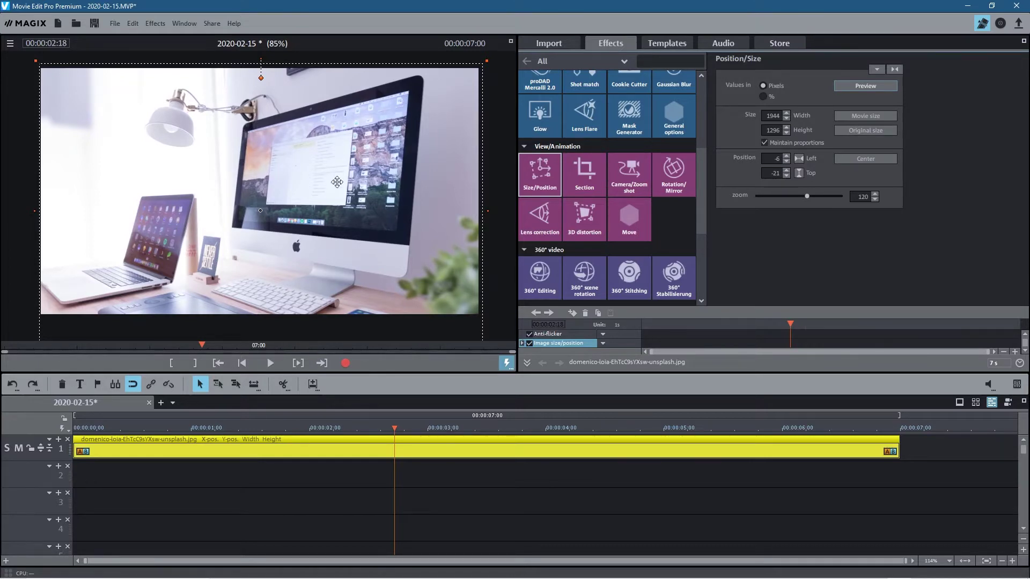
click(774, 496)
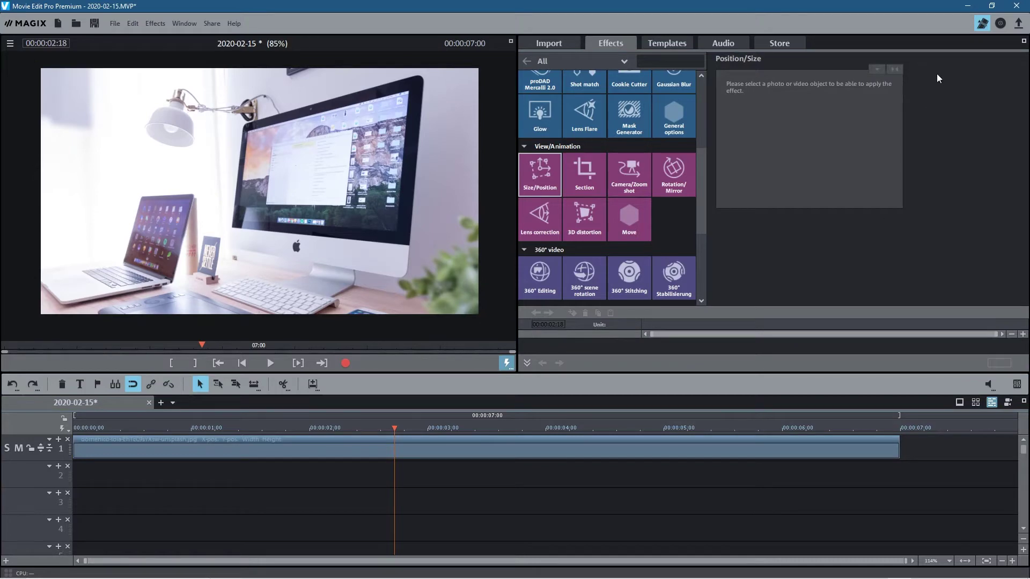
Add Seoul - 21116 (1).mp4 to track 2 beneath the photo and open its 3D distortion settings
key(alt+Tab)
click(629, 232)
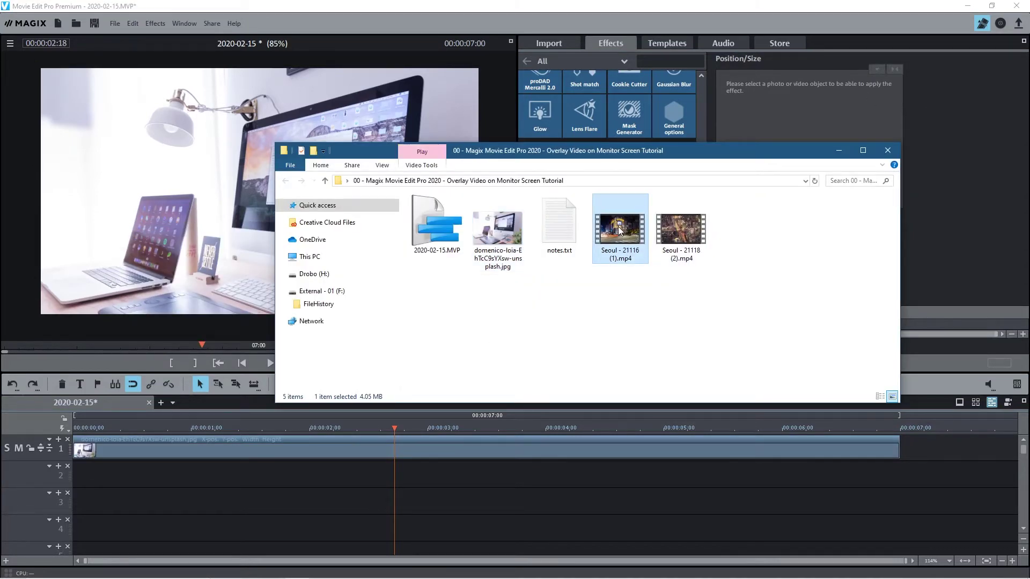
drag(620, 231, 223, 503)
click(223, 503)
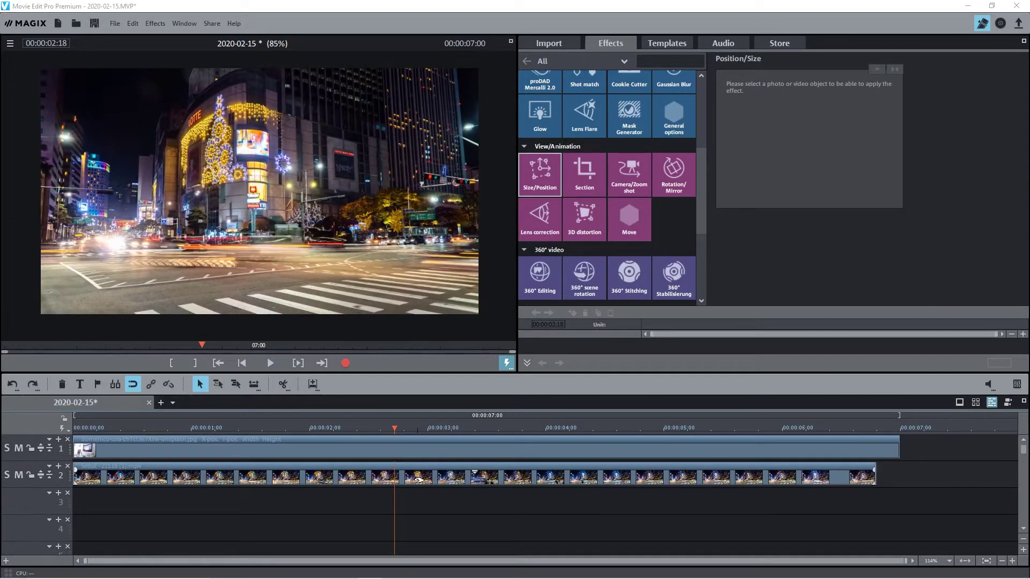
click(474, 475)
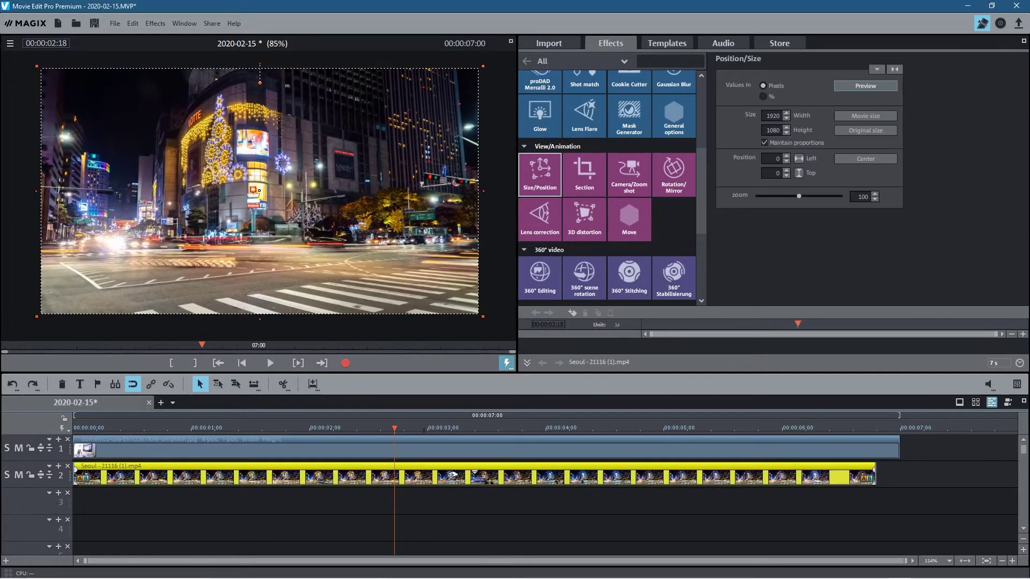
click(589, 217)
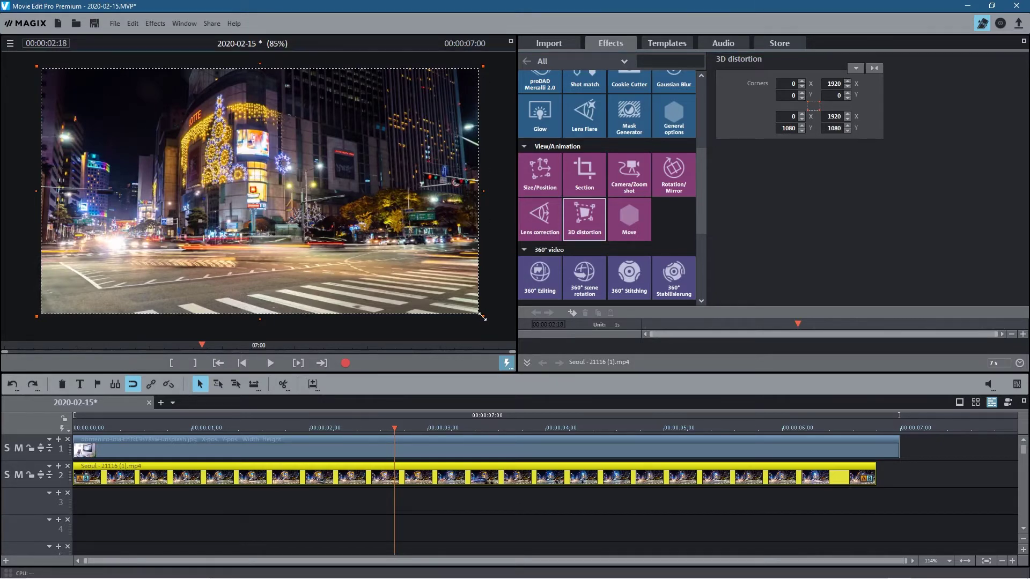
Pin the Seoul clip's four corners onto the iMac screen corners and fine-tune the fit
drag(481, 317, 400, 234)
drag(484, 67, 414, 88)
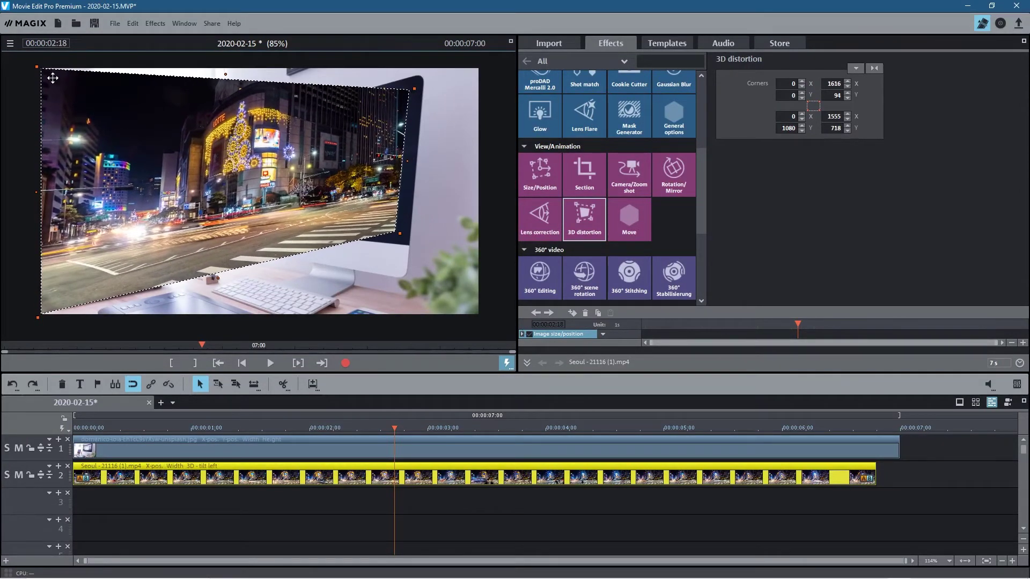
drag(38, 68, 247, 128)
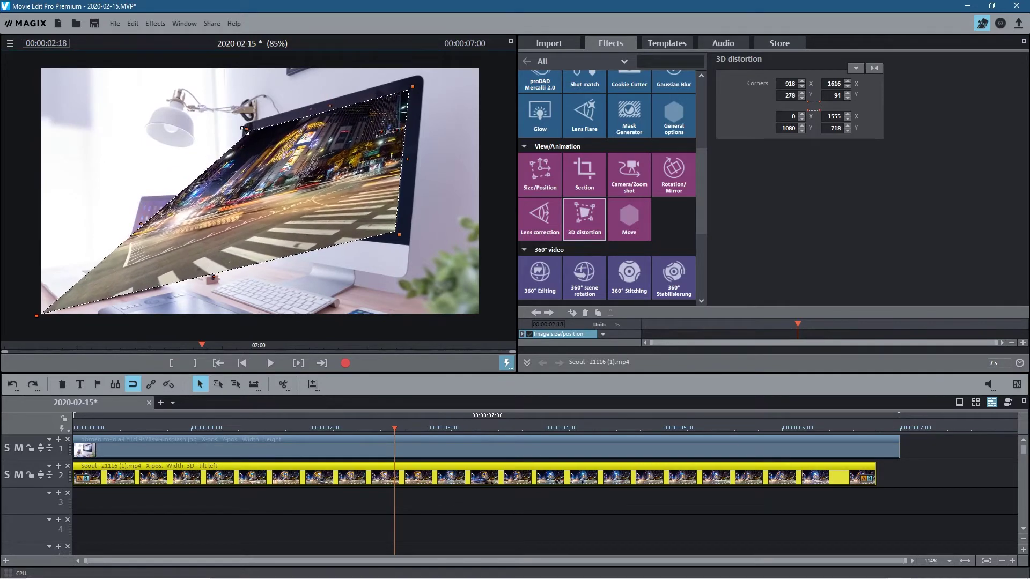
drag(36, 315, 232, 220)
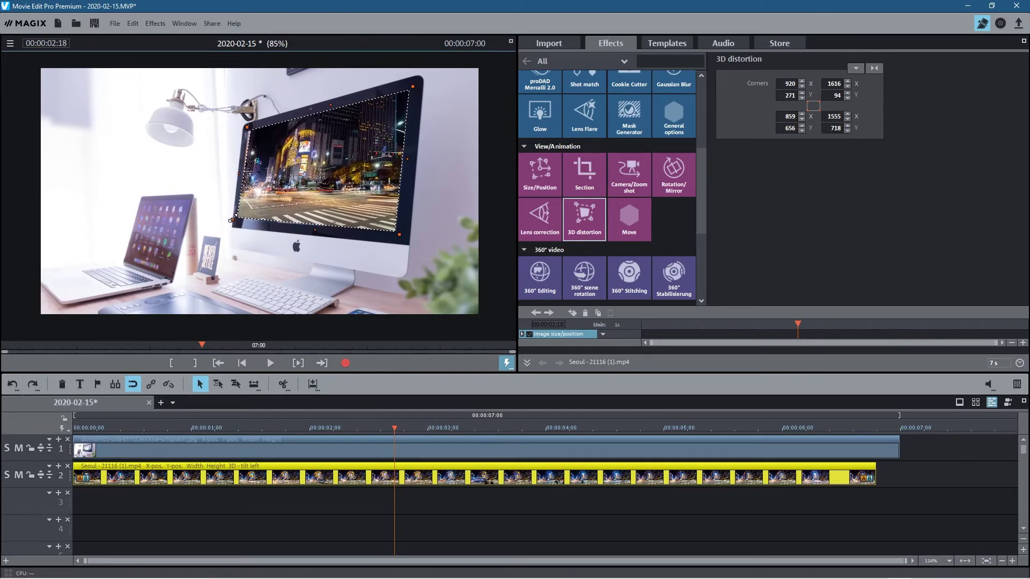
drag(246, 128, 244, 126)
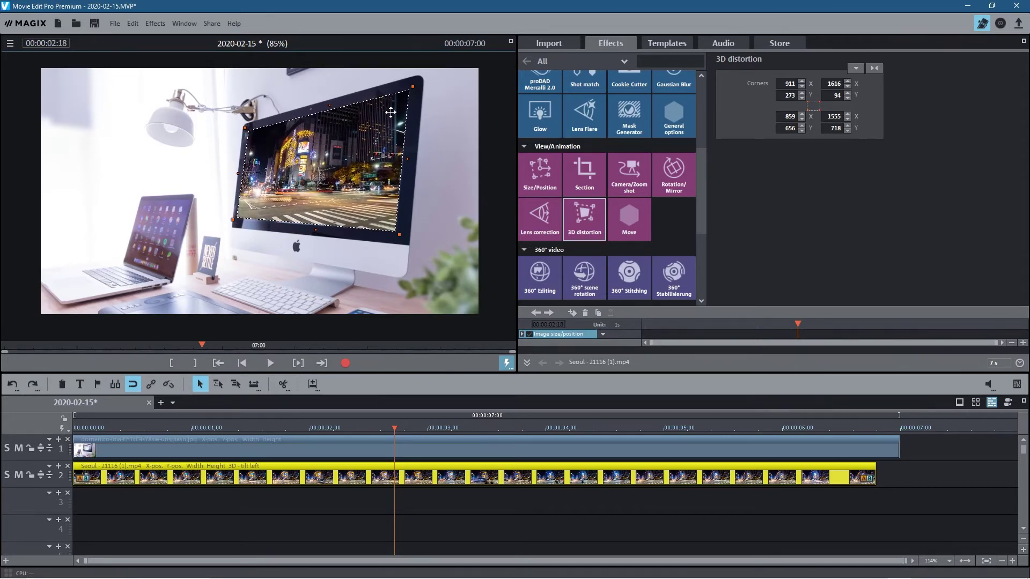
drag(390, 111, 365, 125)
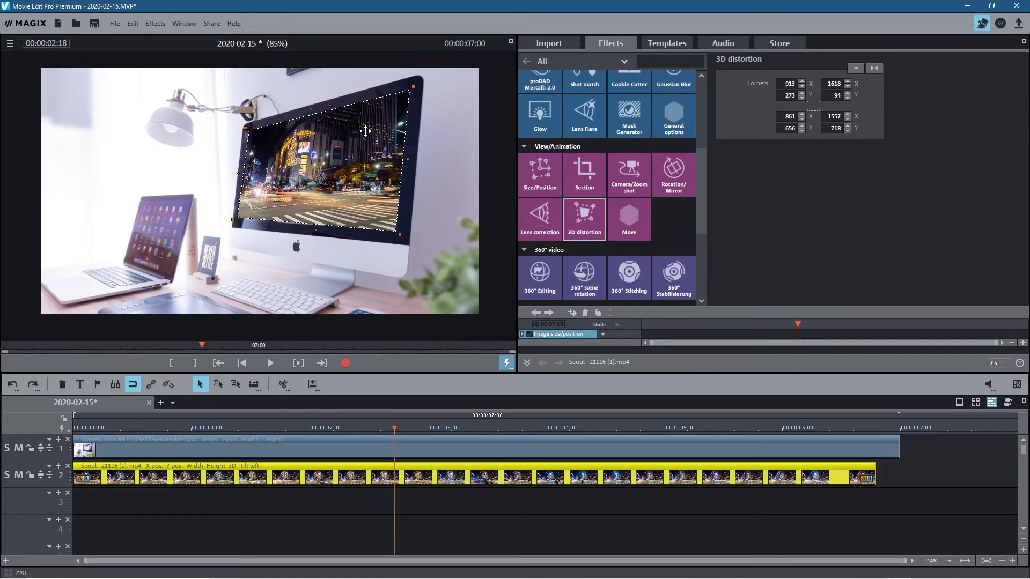
Zoom into the preview and align the bottom-left and top-right corner pins with the screen edges
scroll(365, 131, up, 5)
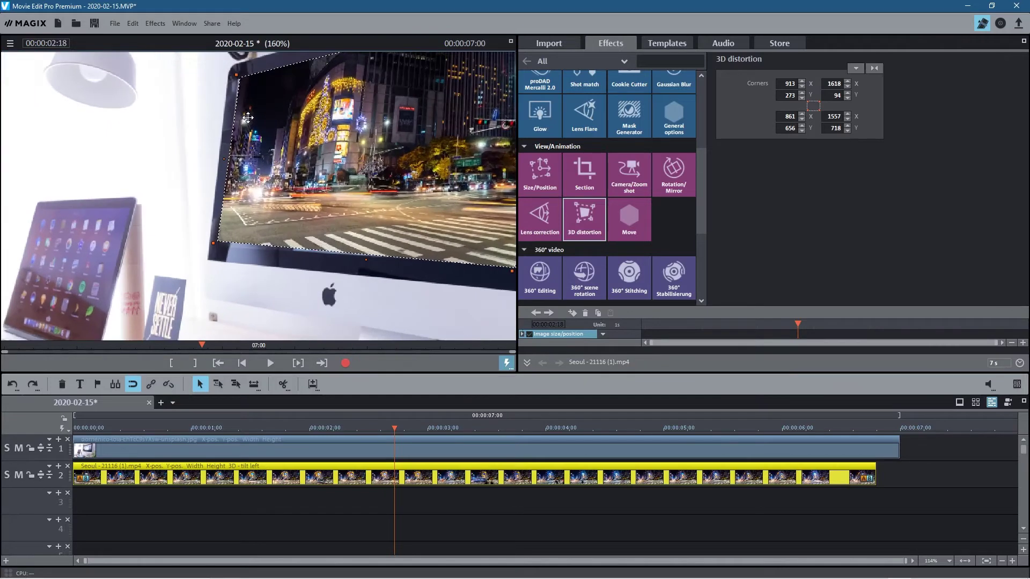
scroll(249, 115, up, 4)
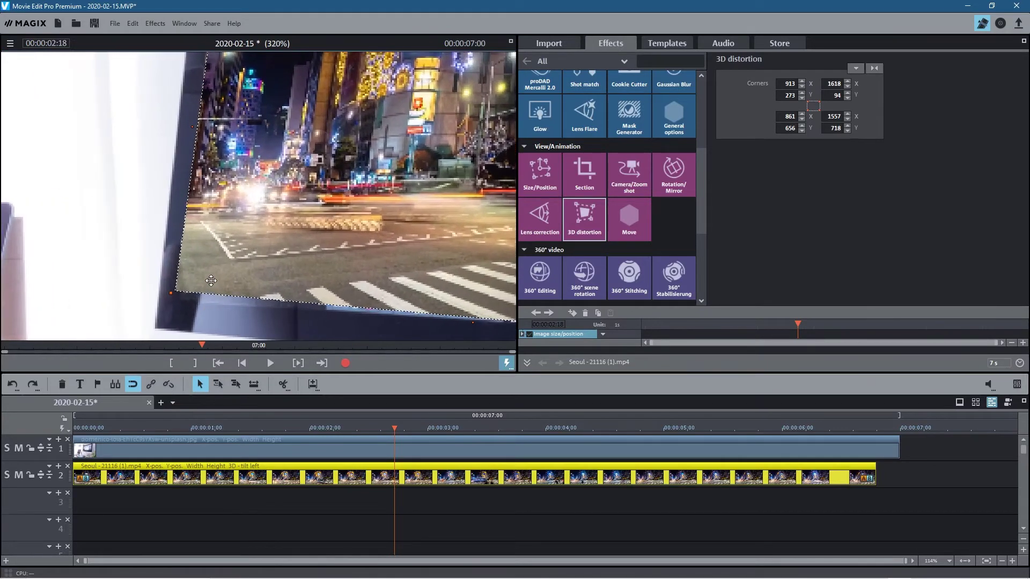
scroll(199, 301, up, 1)
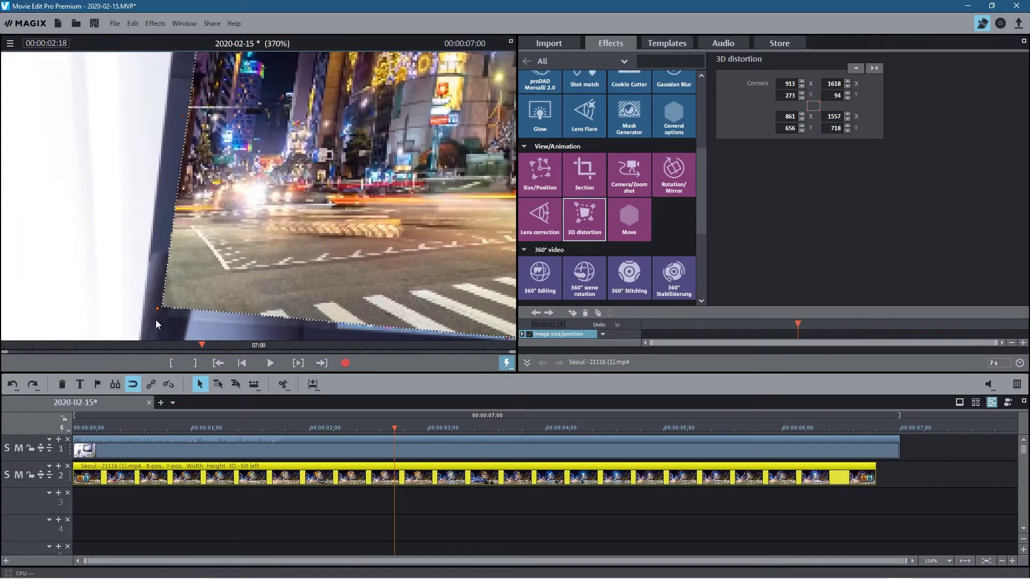
drag(157, 307, 162, 318)
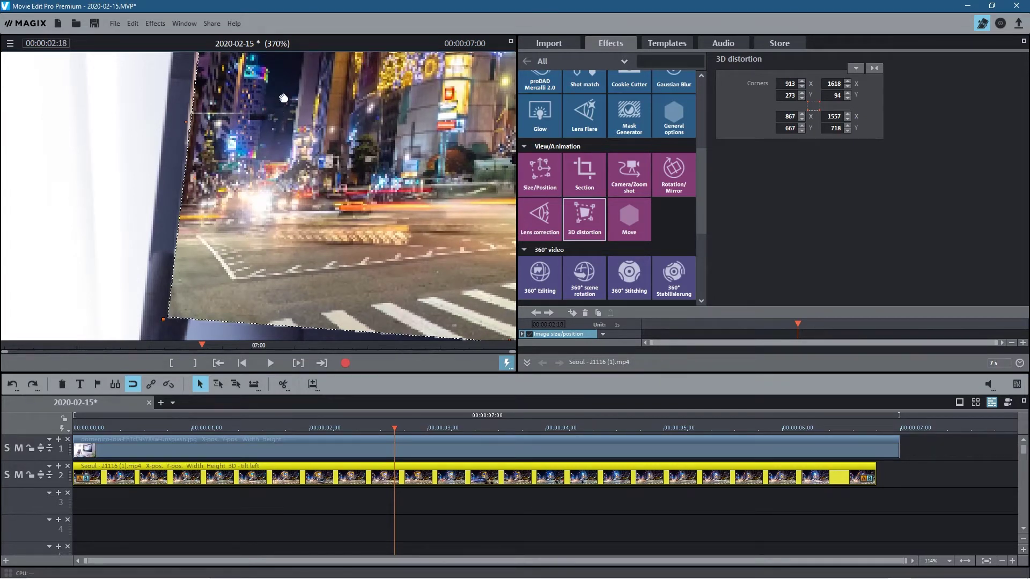
drag(280, 95, 253, 265)
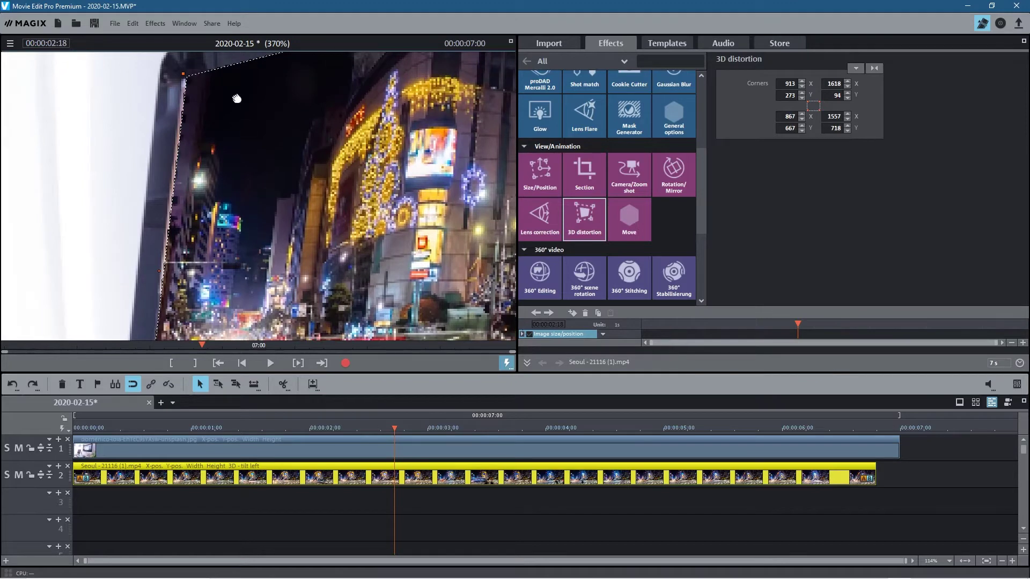
drag(237, 101, 261, 178)
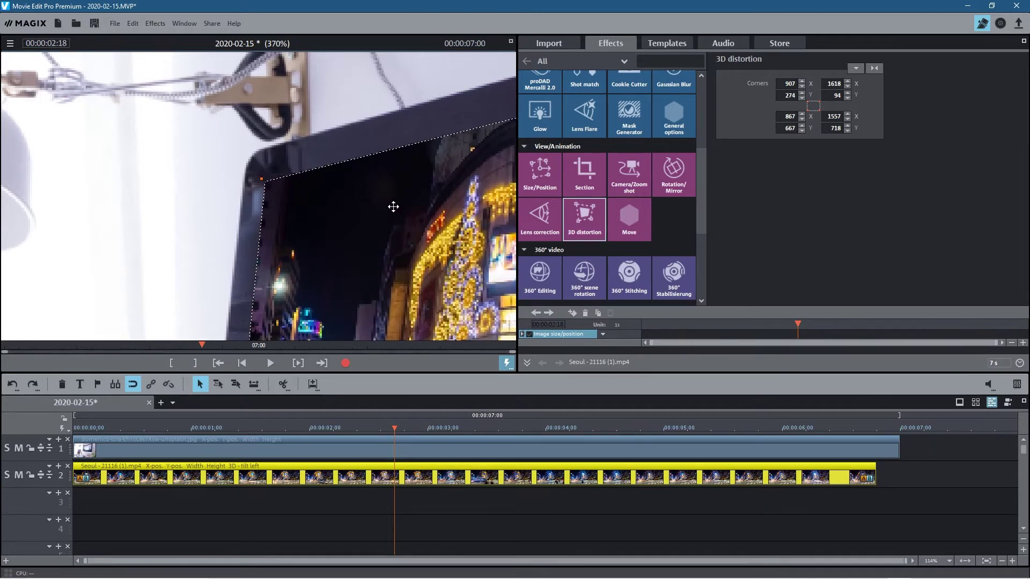
drag(394, 206, 144, 193)
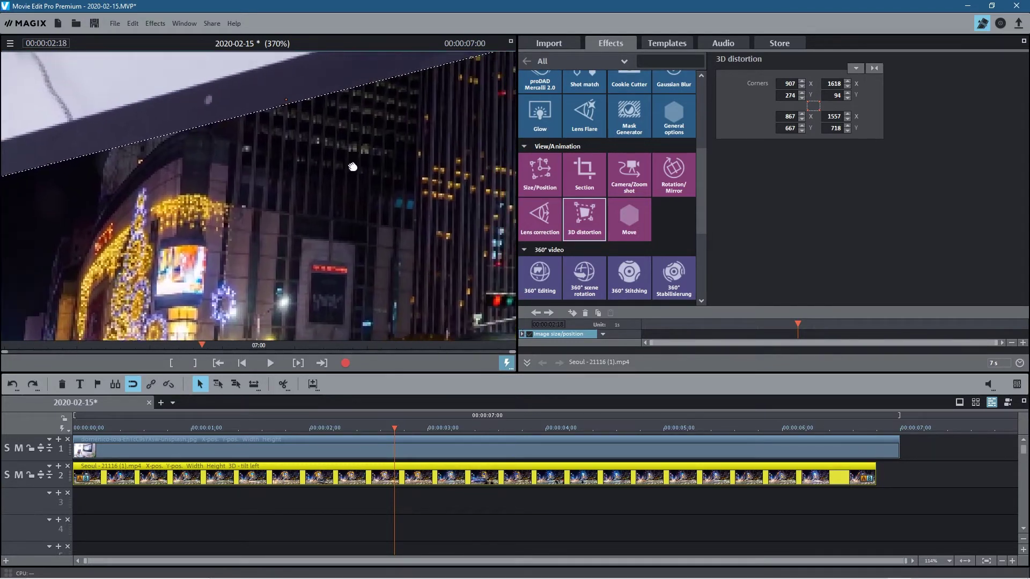
drag(353, 167, 214, 217)
drag(366, 149, 265, 200)
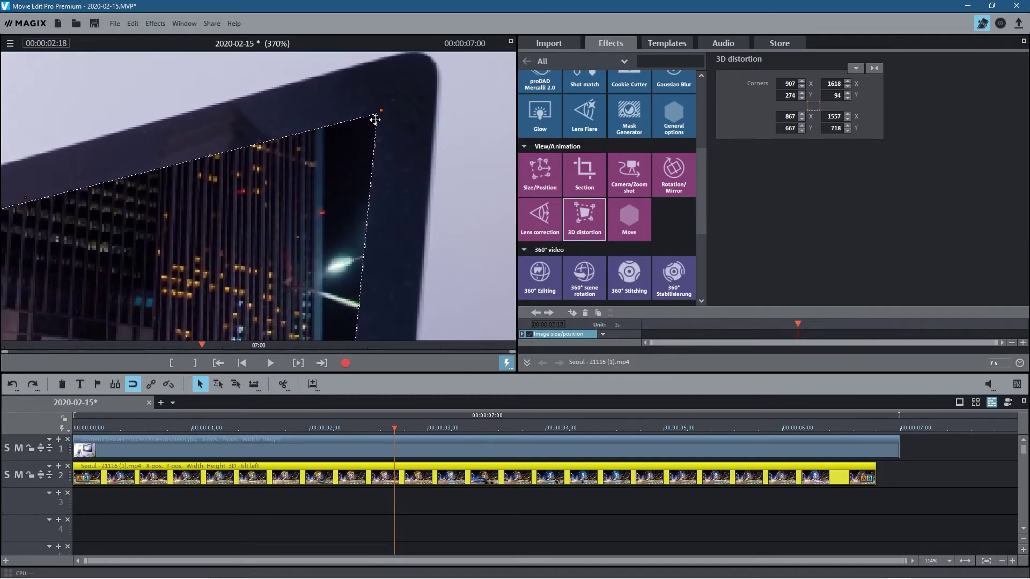
mouse_move(381, 111)
mouse_down()
mouse_move(367, 107)
mouse_move(377, 114)
mouse_up()
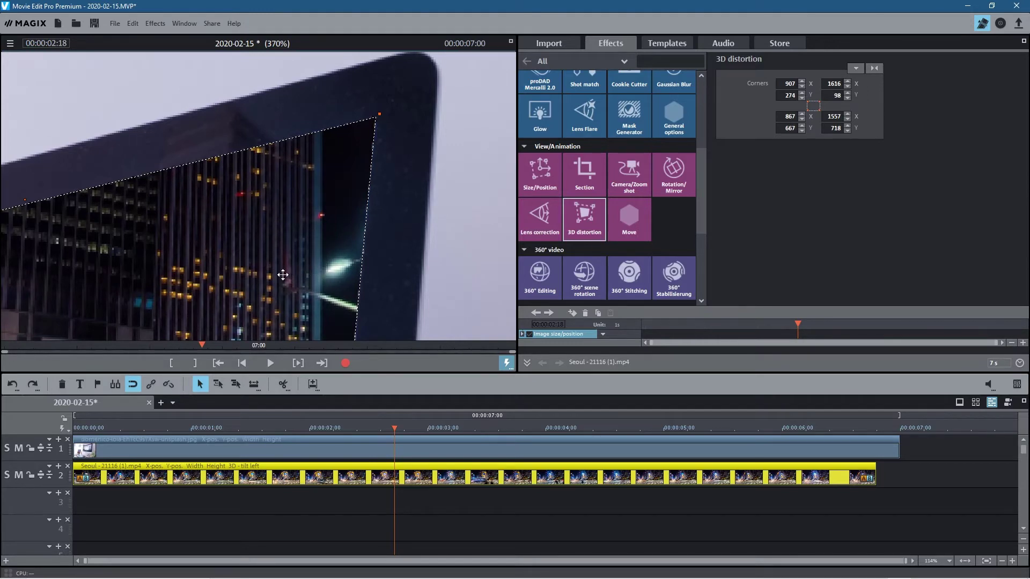
Align the bottom-right corner pin, giving corners 907/274, 1616/98, 867/667 and 1561/716, then zoom back out
drag(287, 274, 300, 75)
drag(306, 252, 322, 123)
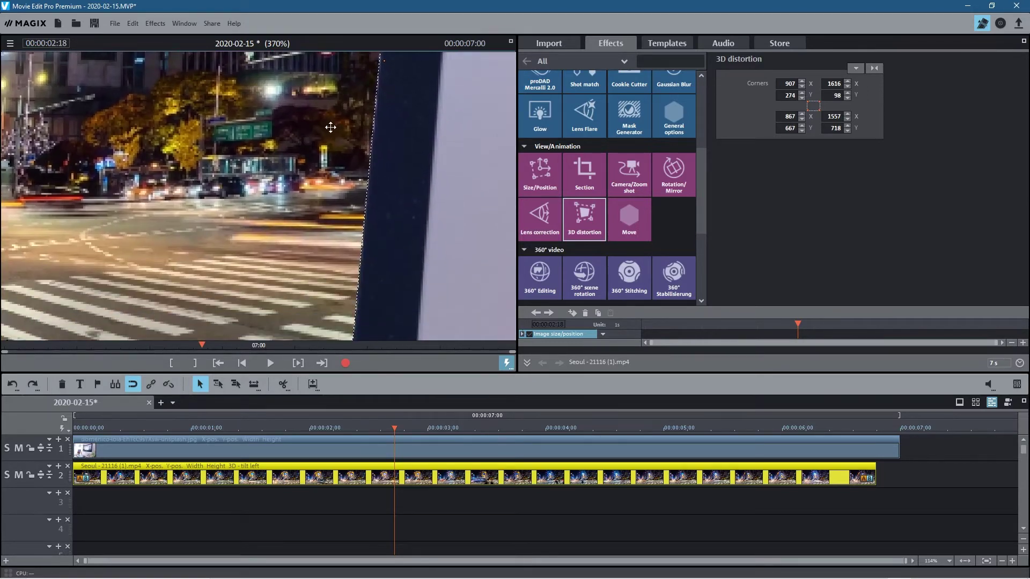
drag(321, 273, 325, 135)
drag(356, 276, 359, 274)
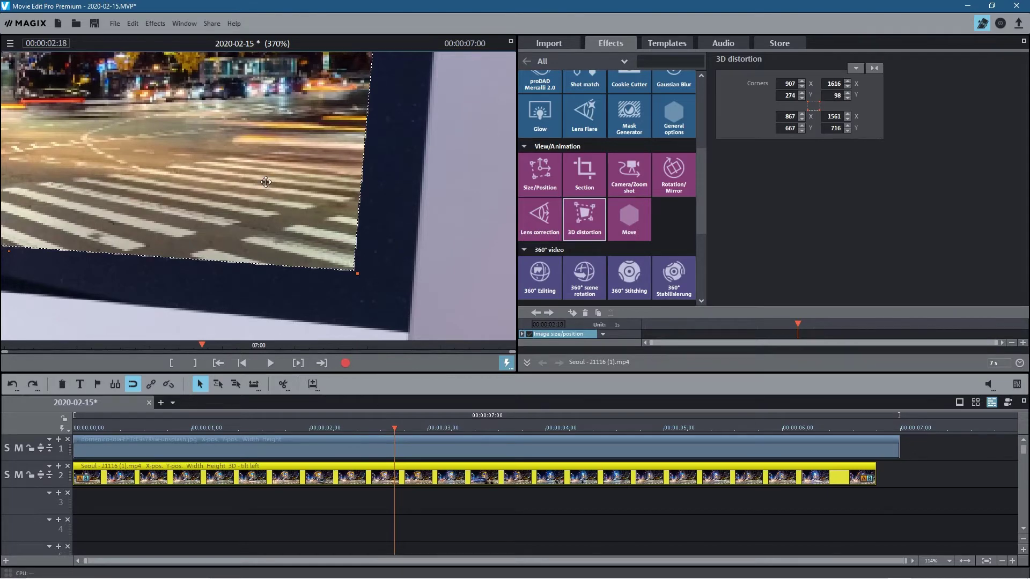
scroll(266, 185, down, 3)
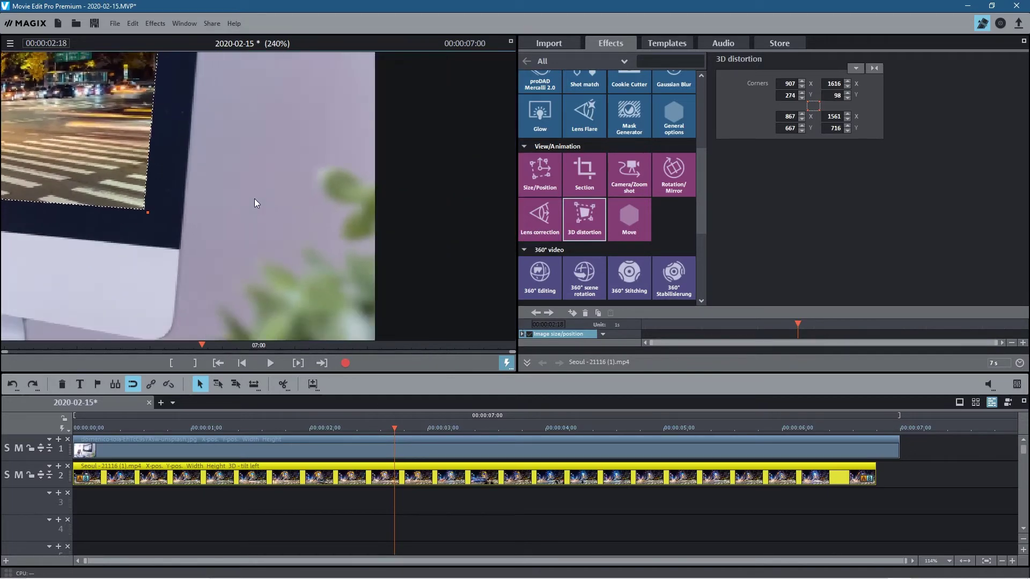
scroll(254, 198, down, 4)
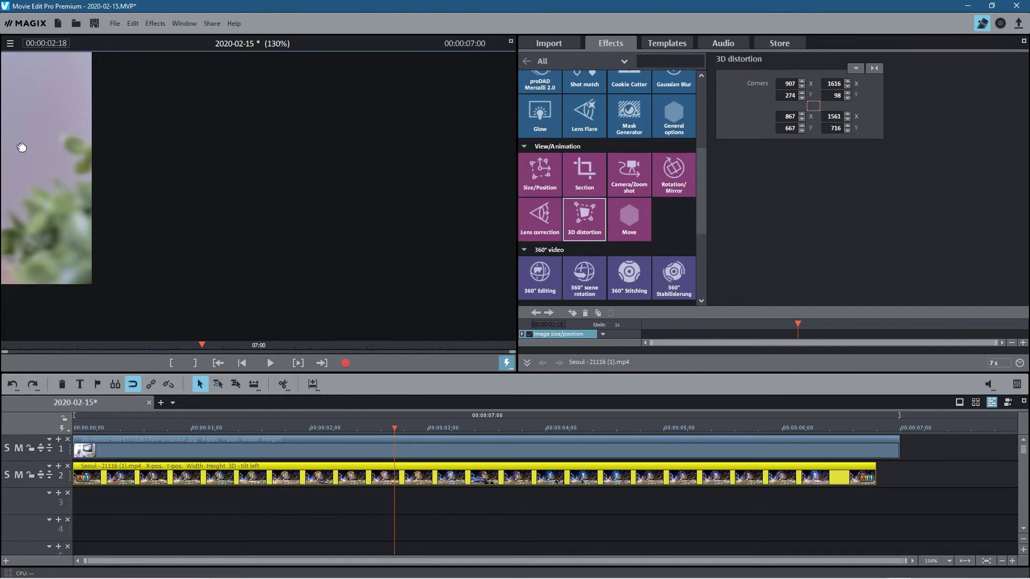
drag(22, 147, 456, 210)
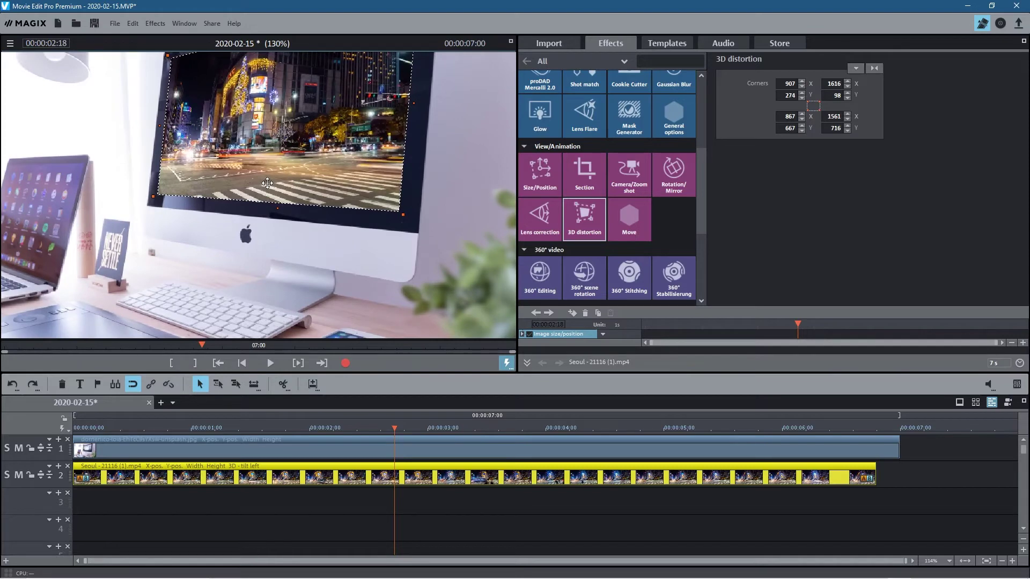
scroll(267, 183, down, 3)
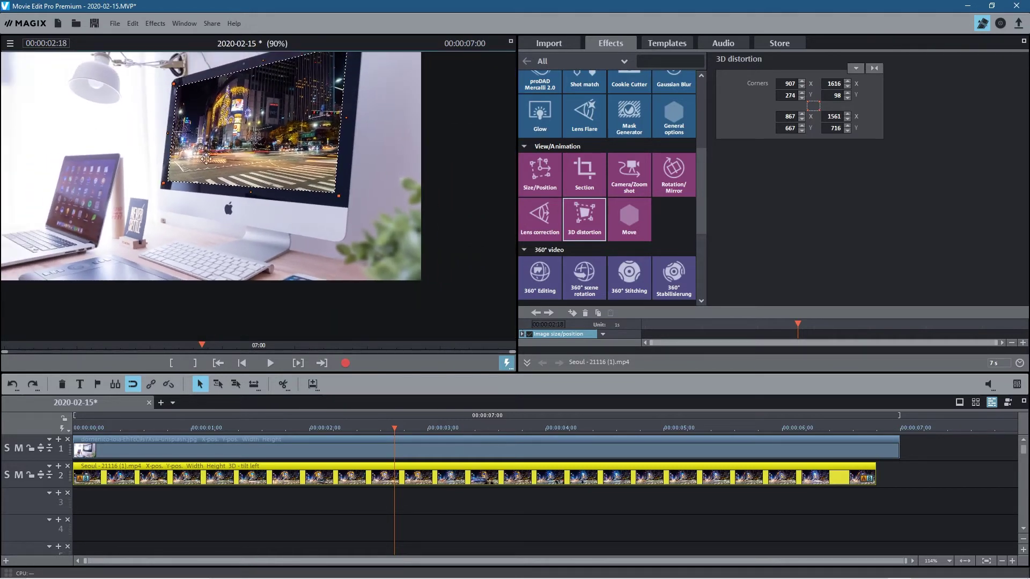
Centre the desk photo in the preview and play the composite from the start
drag(200, 153, 273, 210)
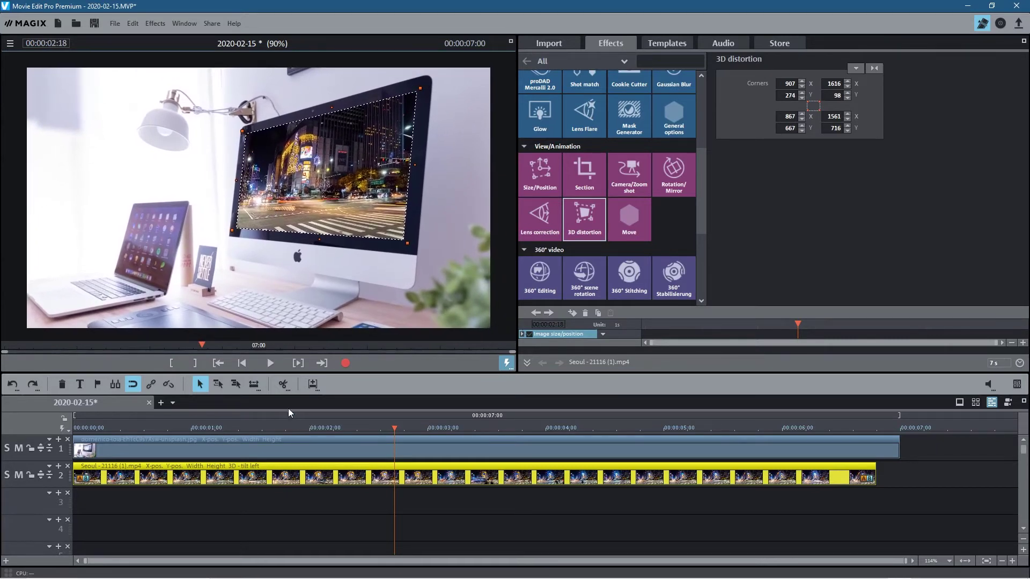
click(218, 362)
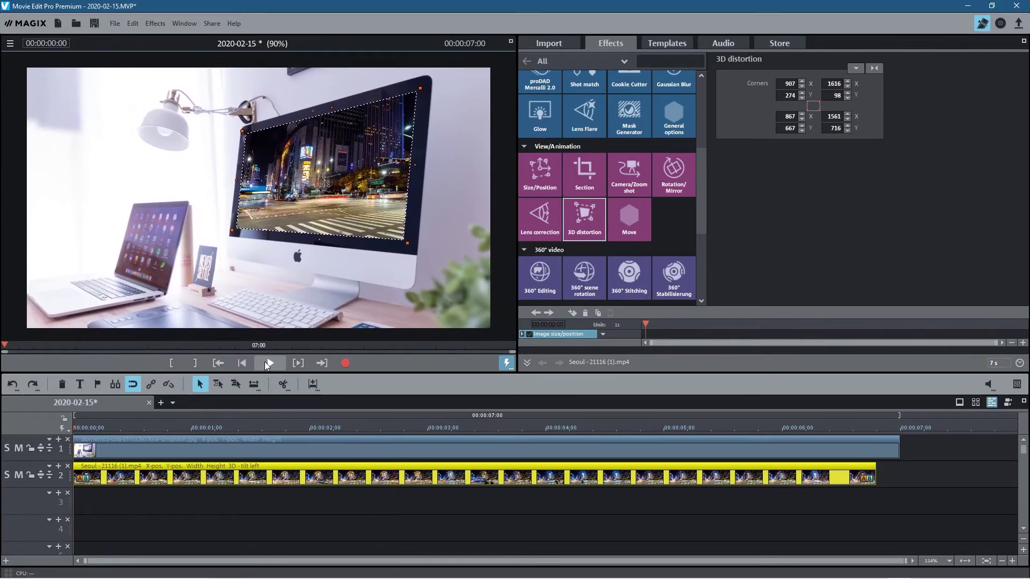
click(265, 361)
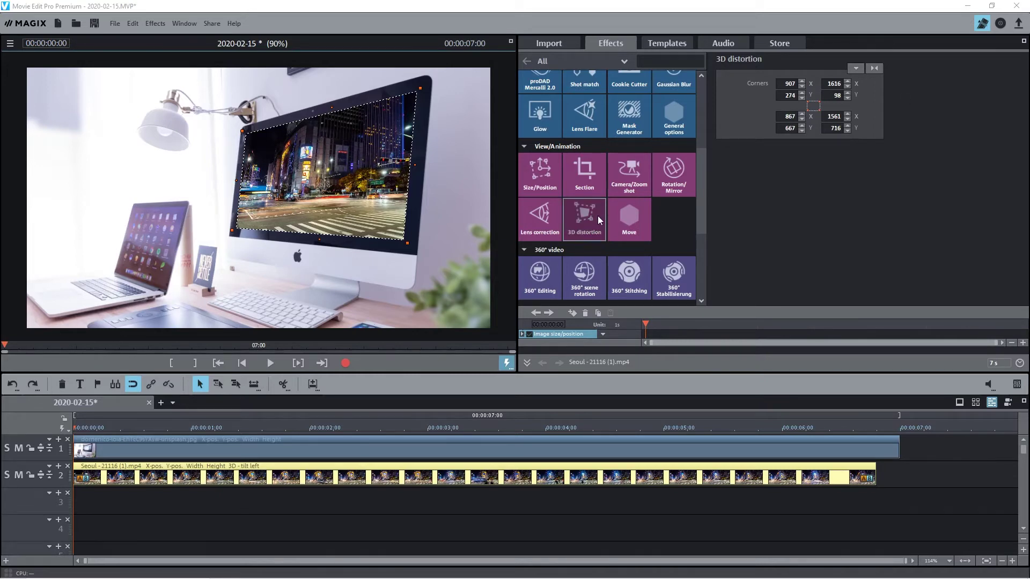
key(super)
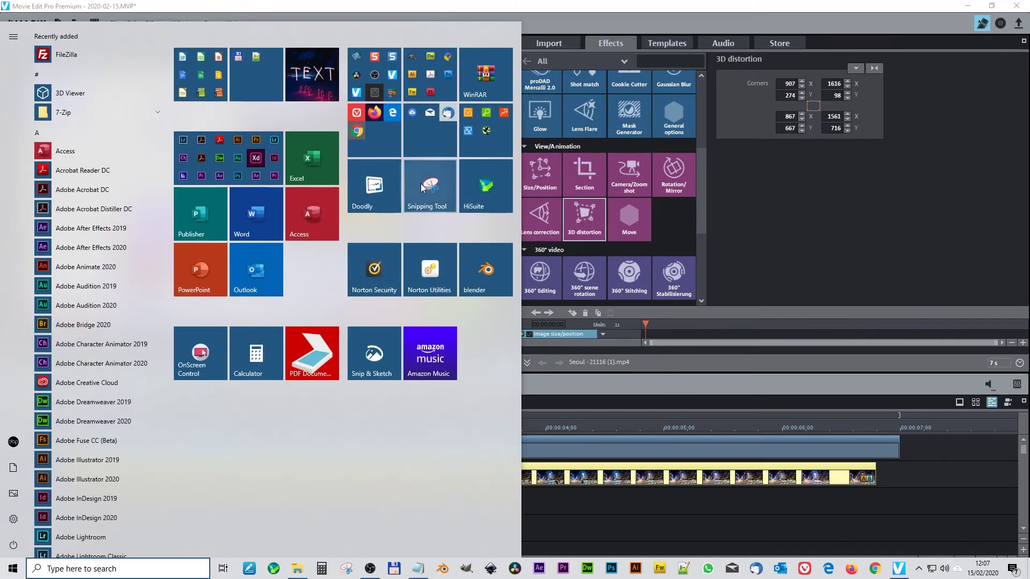
Launch Snipping Tool and snip the 3D distortion Corners panel showing the four corner values
click(431, 185)
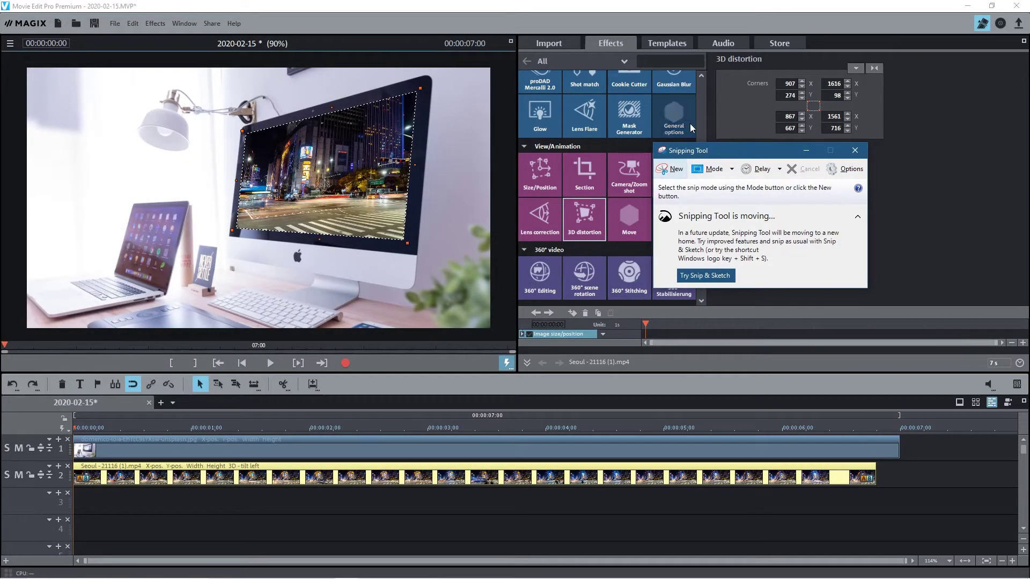
click(673, 169)
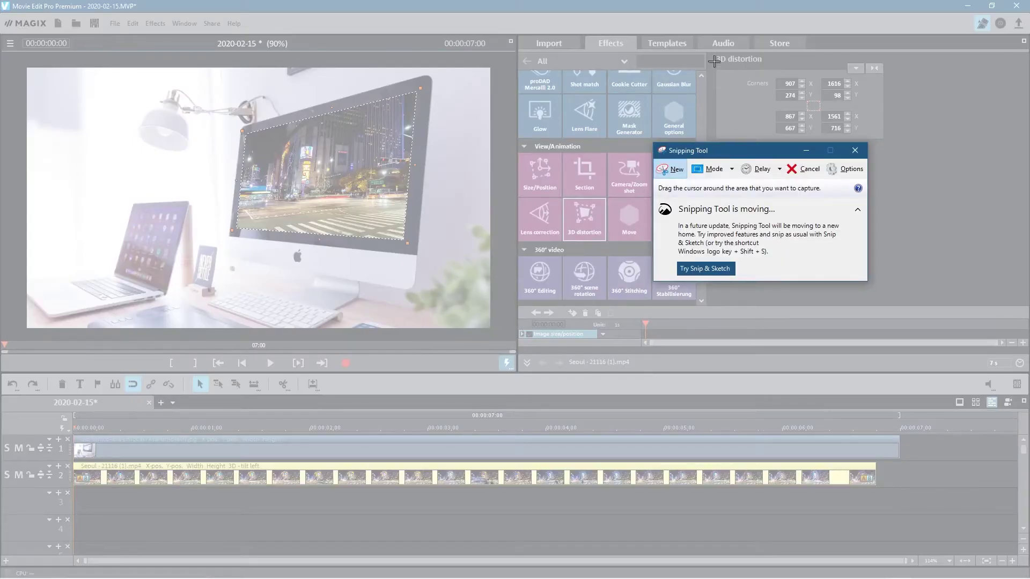
drag(711, 53, 894, 145)
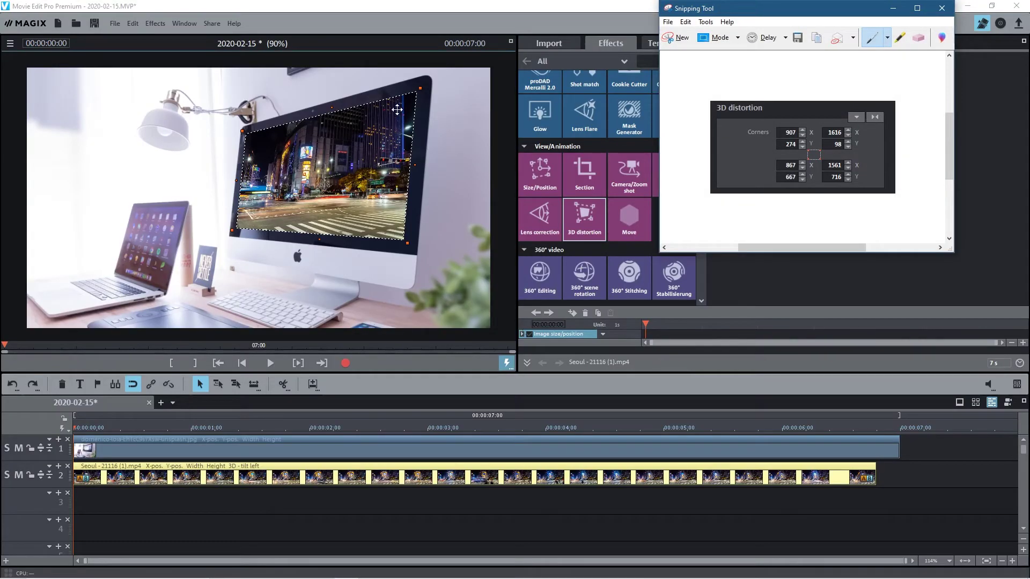
Trim the first Seoul clip to about three seconds by splitting it and deleting the remainder
click(892, 8)
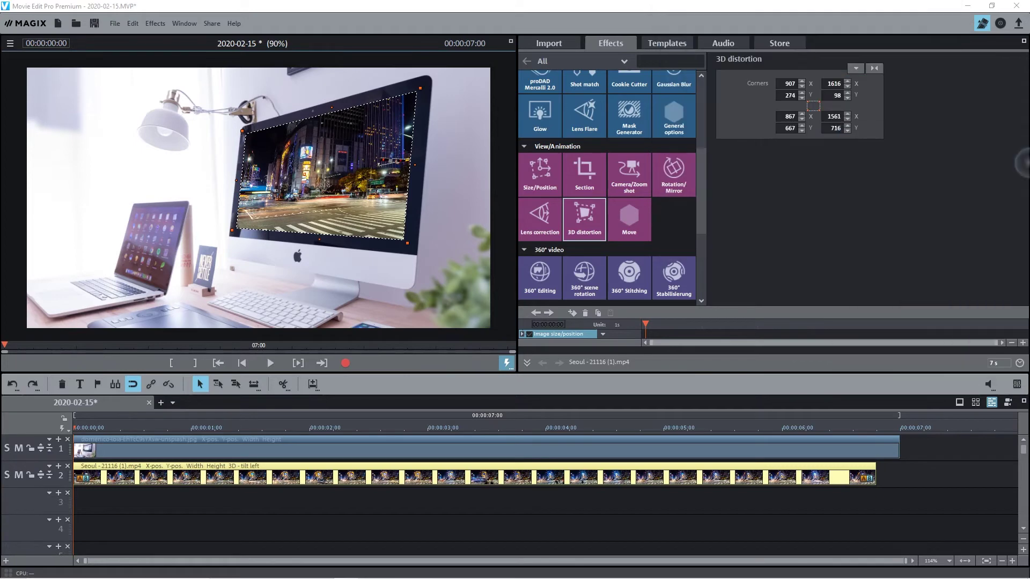
click(496, 420)
mouse_move(497, 420)
mouse_down()
mouse_move(542, 429)
mouse_move(468, 423)
mouse_move(487, 423)
mouse_up()
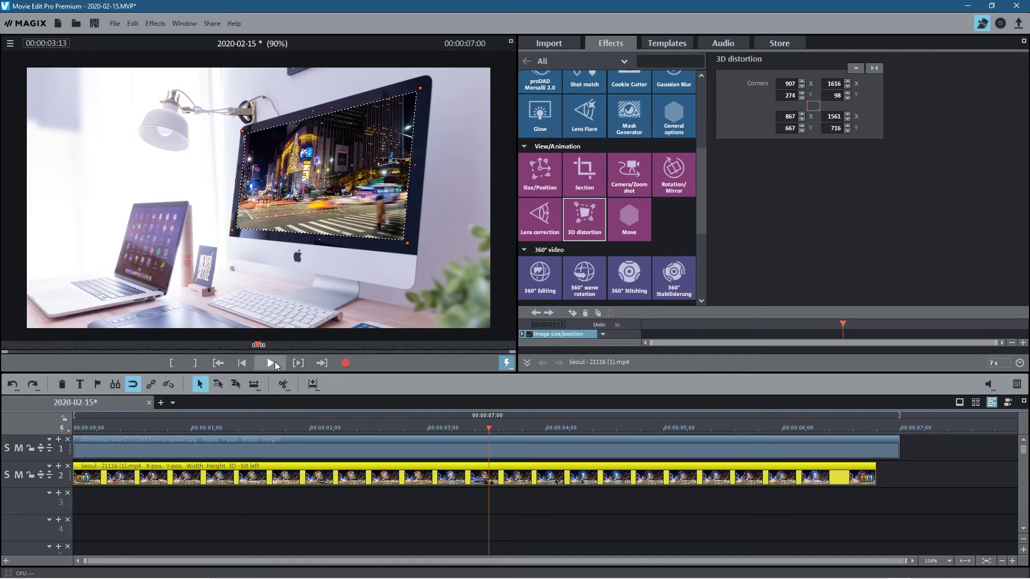
click(281, 385)
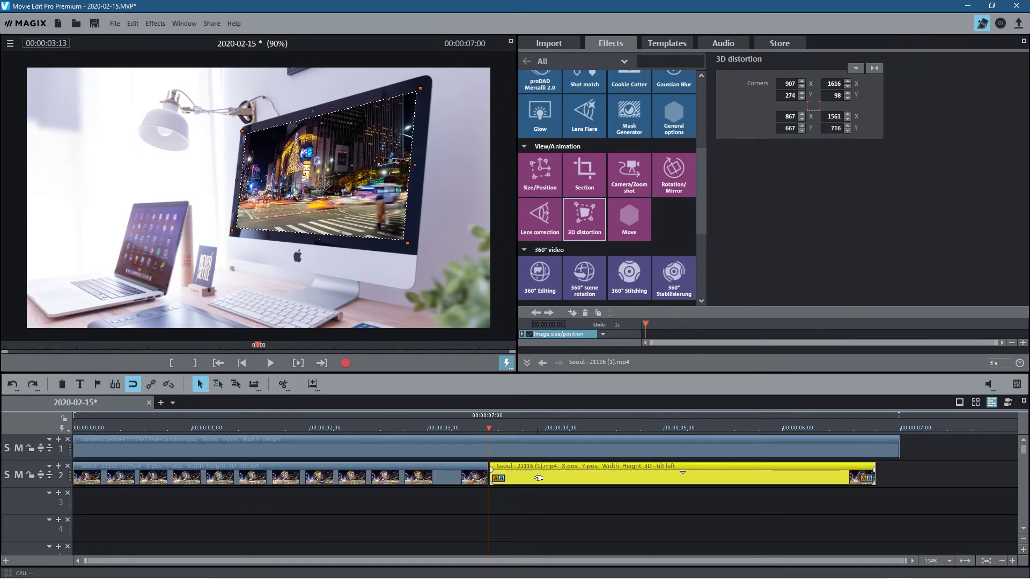
key(Delete)
Add Seoul - 21118 (2).mp4 after it on track 2 and move the corner-values snip aside
key(alt+Tab)
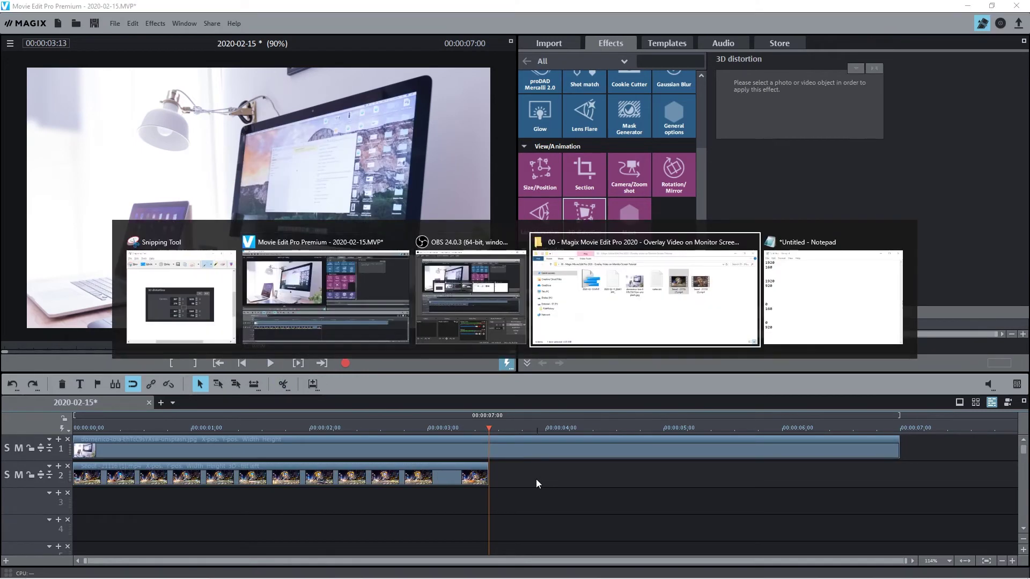
drag(742, 230, 559, 530)
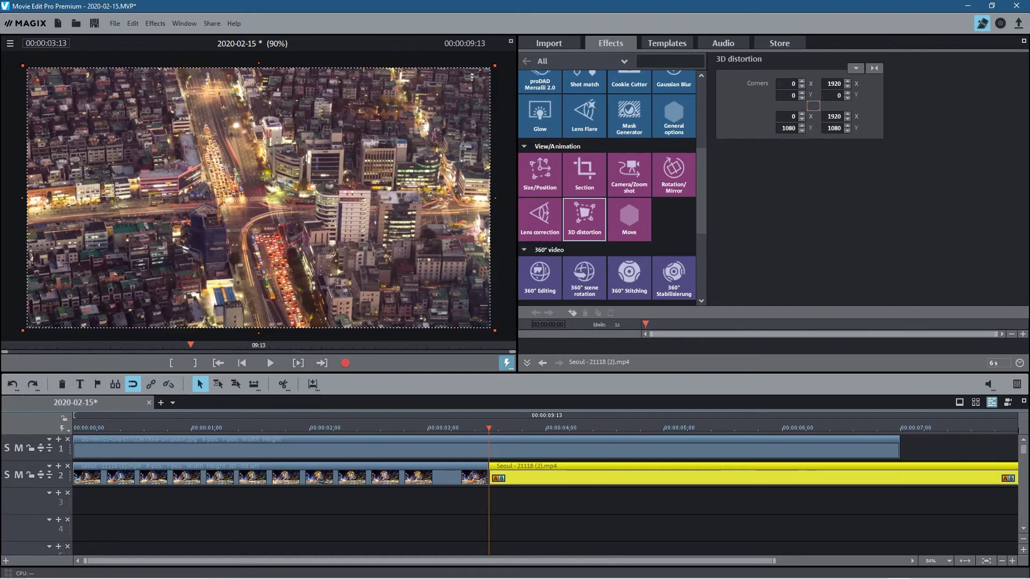
key(alt+Tab)
drag(635, 220, 448, 153)
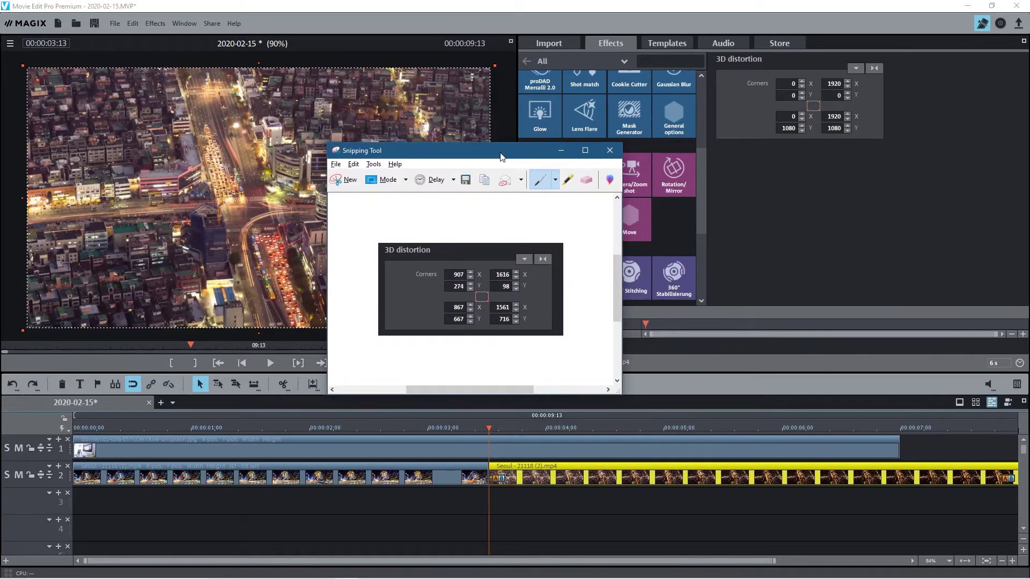
drag(502, 156, 1029, 155)
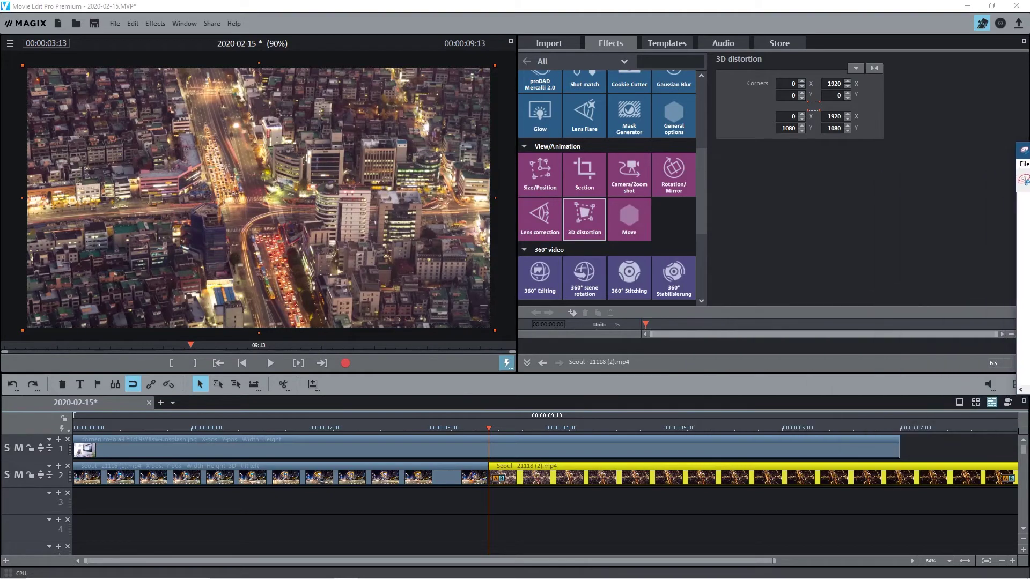
Enter the top-left corner as 907/274 and the top-right corner as 1616/98
click(793, 84)
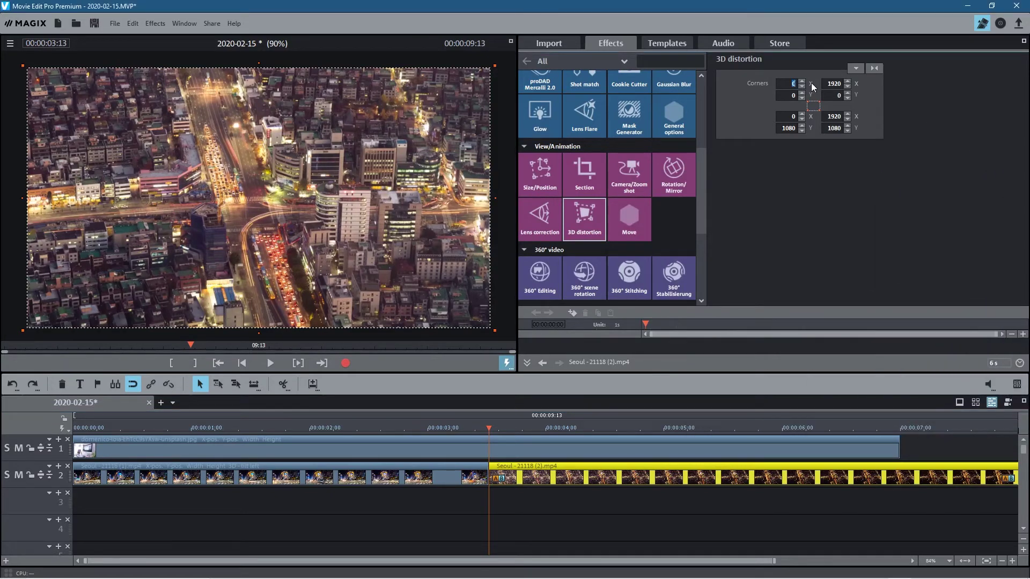
text(907)
key(Tab)
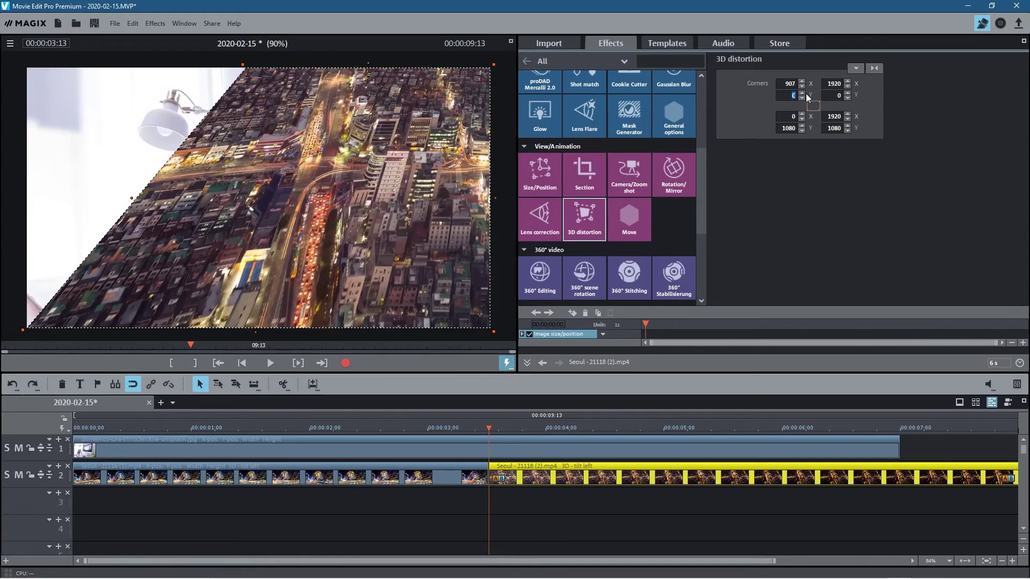
text(274)
click(830, 84)
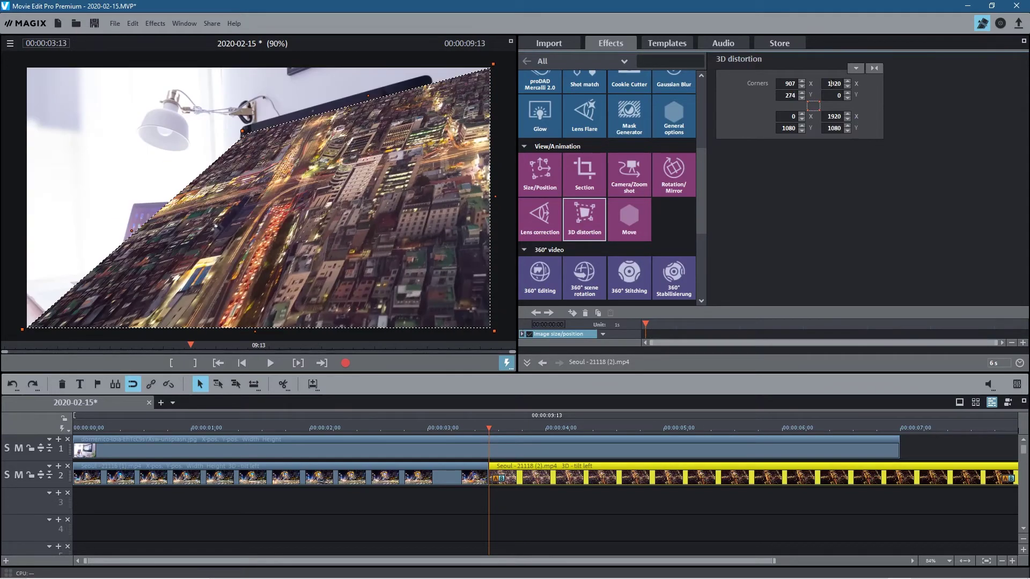
key(ctrl+a)
text(1616)
click(831, 96)
key(ctrl+a)
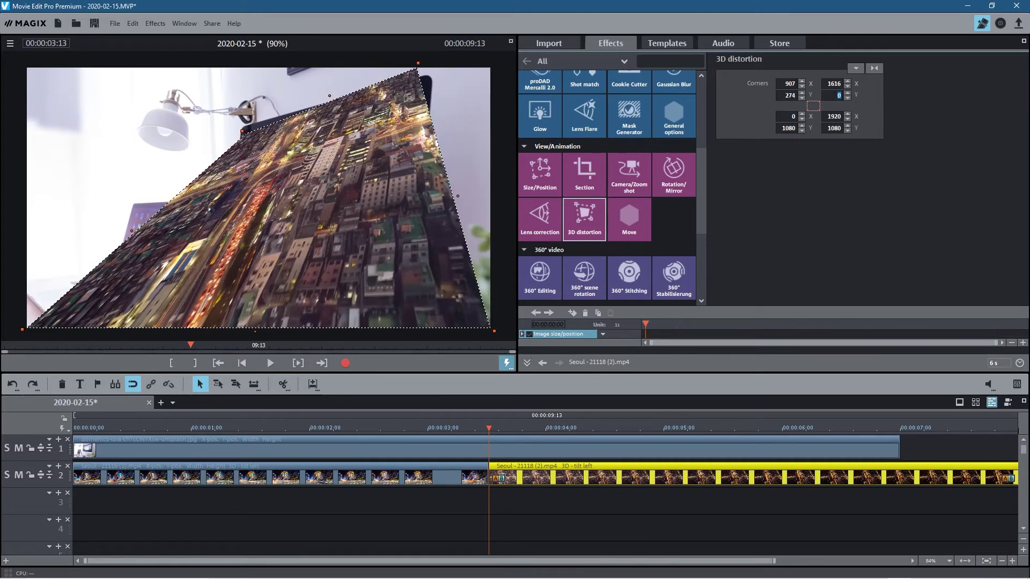
text(98)
Set the bottom-left distortion corner to 867/667
click(793, 117)
key(ctrl+a)
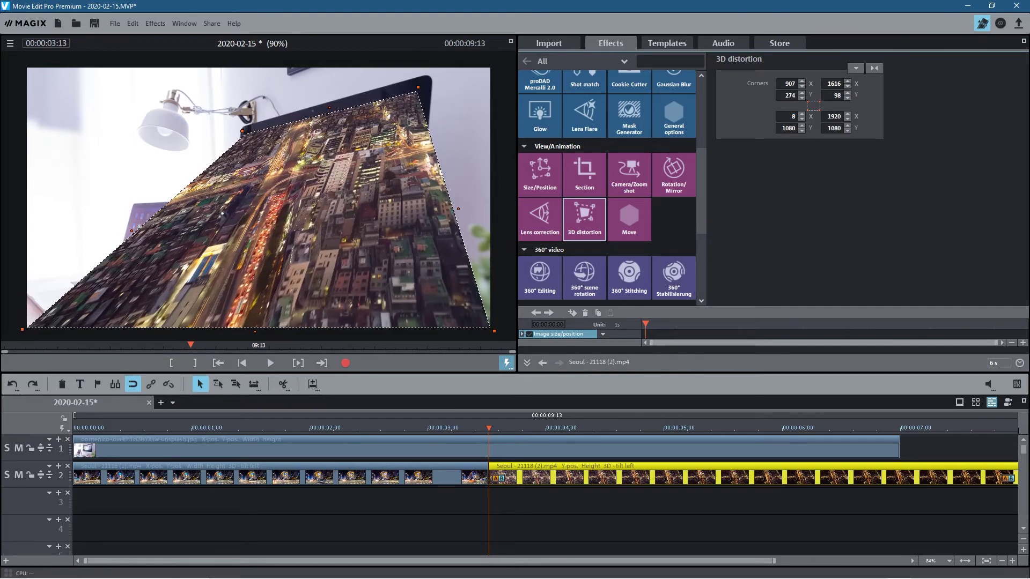
text(867)
click(788, 128)
key(ctrl+a)
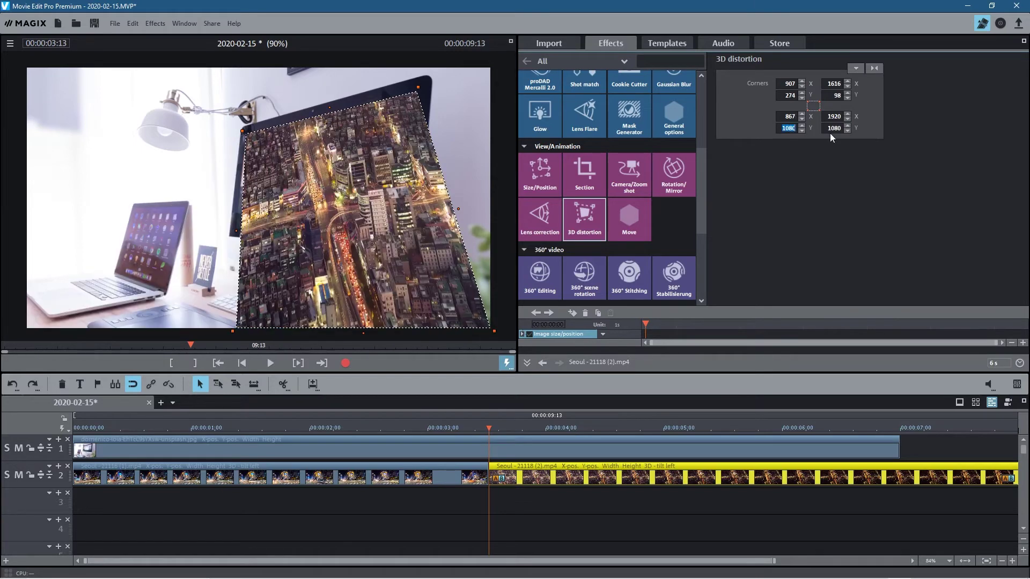
text(667)
key(Return)
Set the bottom-right corner to 1561/716 and snip the finished corner values
click(834, 116)
key(ctrl+a)
text(15)
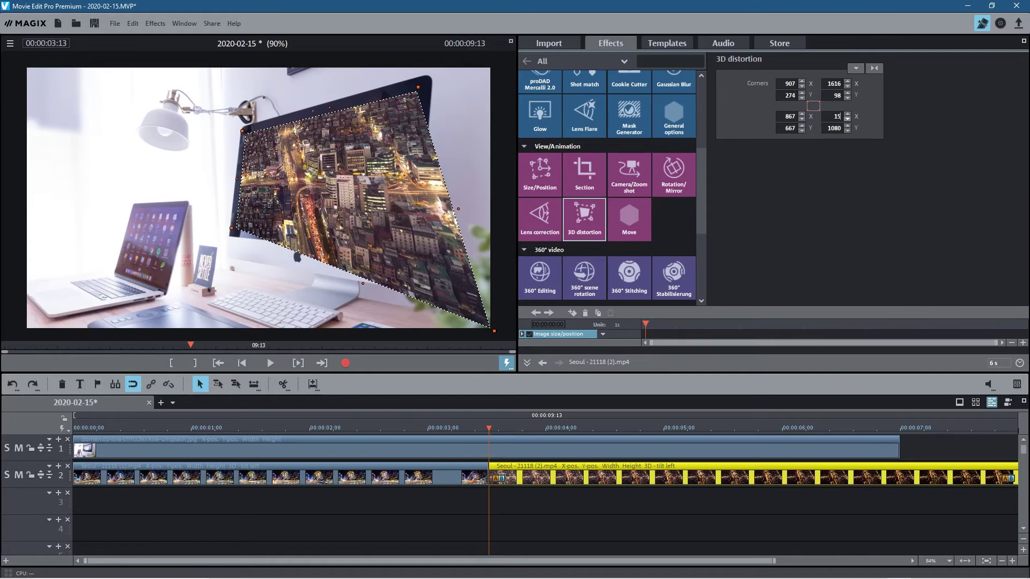
text(61)
key(Return)
double_click(834, 128)
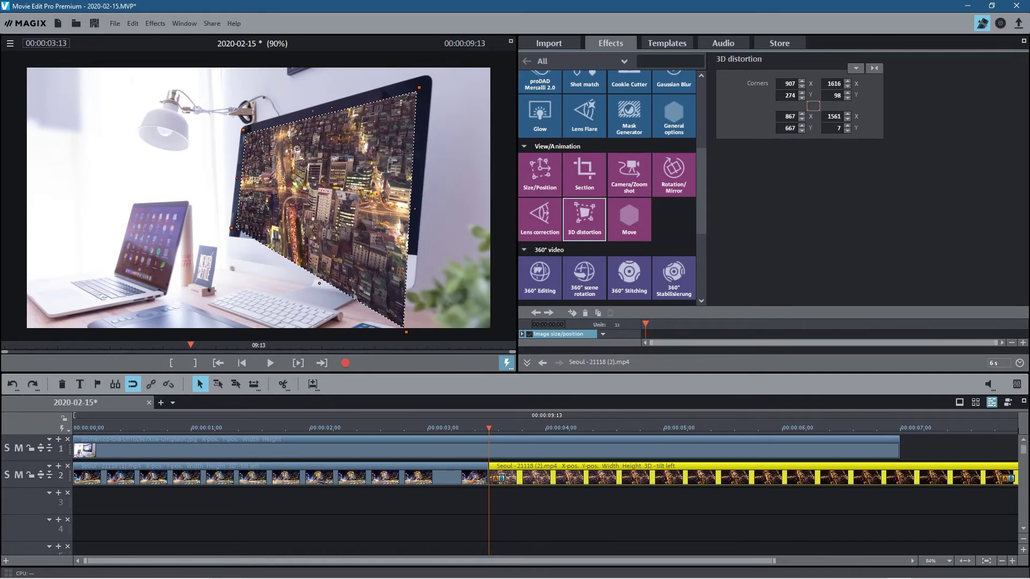
text(716)
key(Return)
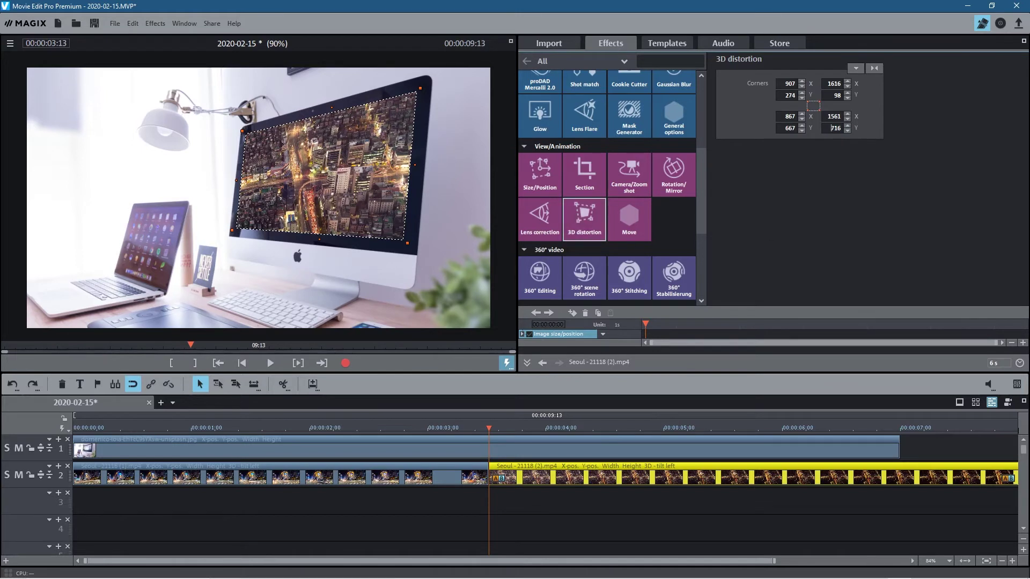
drag(709, 52, 894, 144)
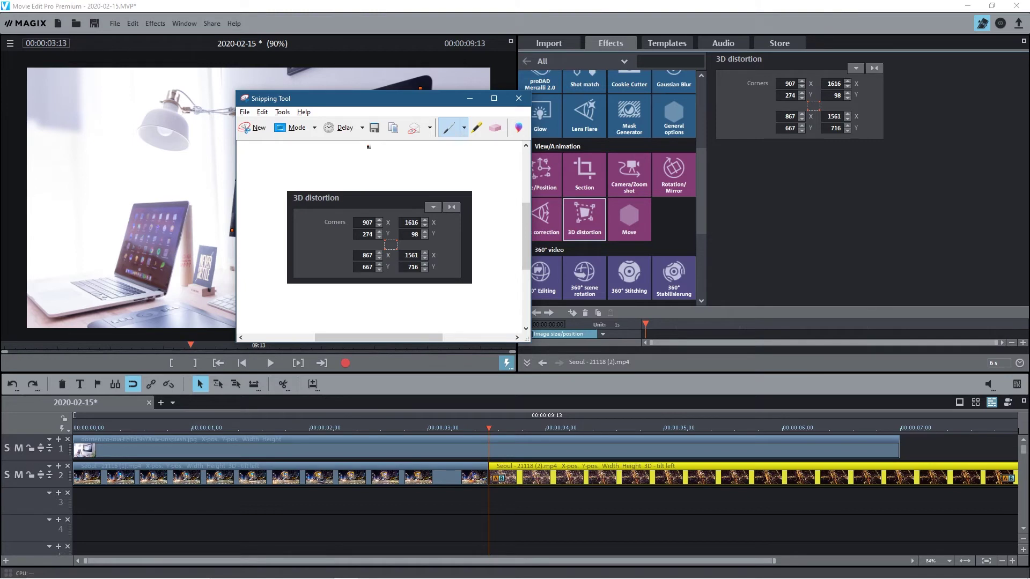
Move the reference snapshot aside, then drag the second Seoul clip left to overlap the first clip's end
drag(387, 98, 685, 107)
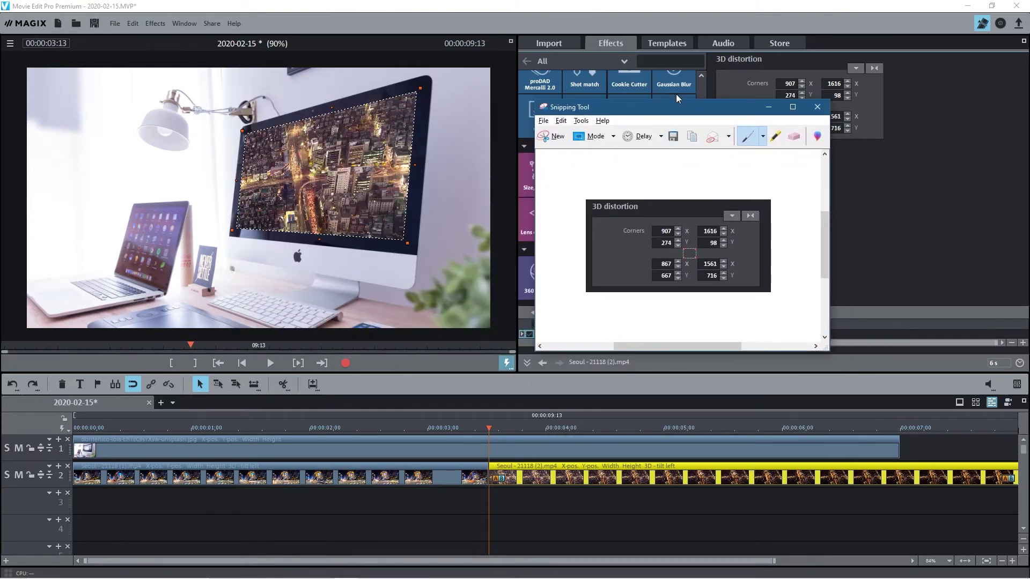
drag(687, 102, 806, 134)
click(665, 234)
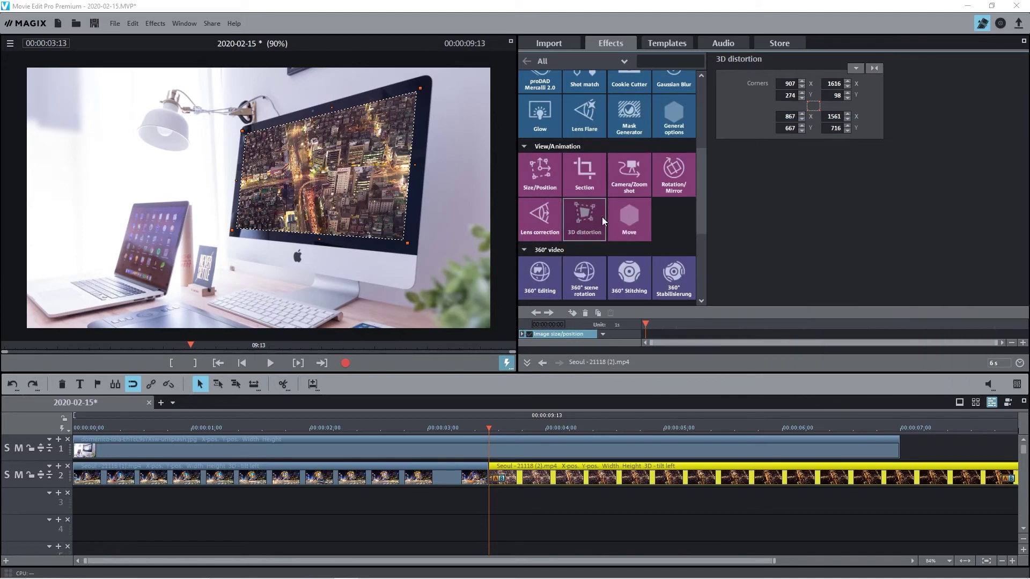
click(436, 523)
drag(528, 479, 459, 474)
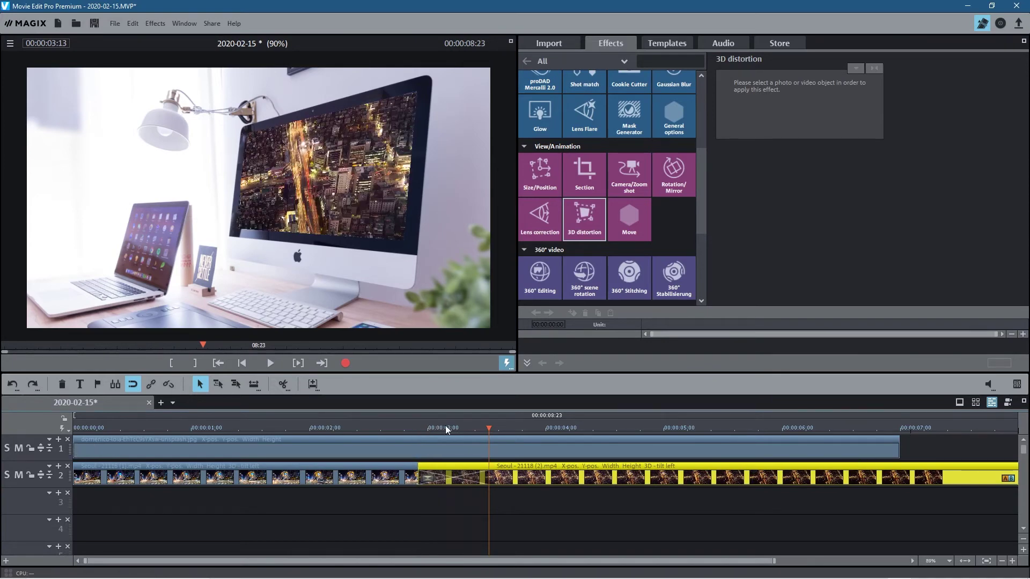
Preview the crossfade between the two Seoul clips
click(375, 427)
click(269, 363)
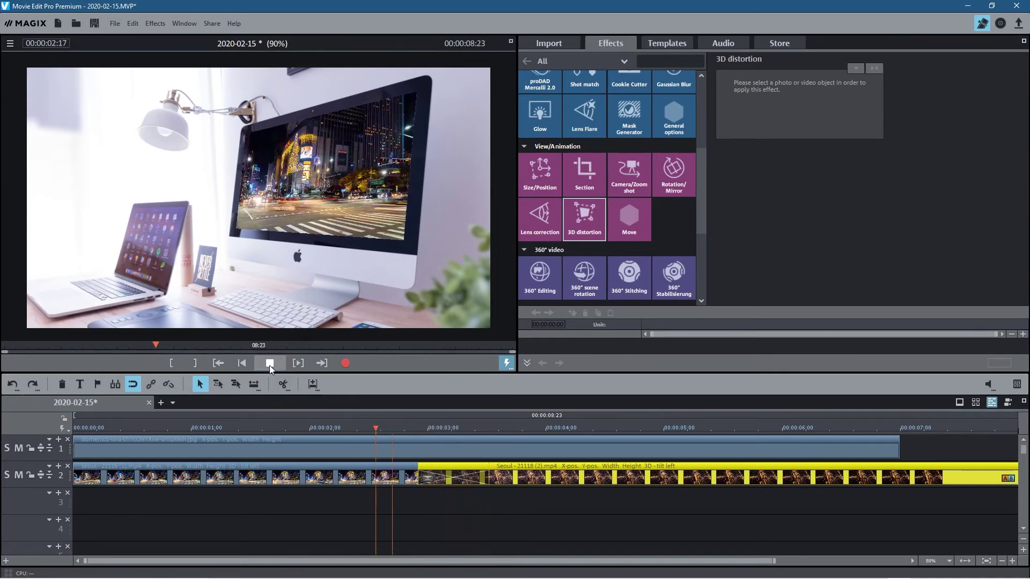
click(269, 364)
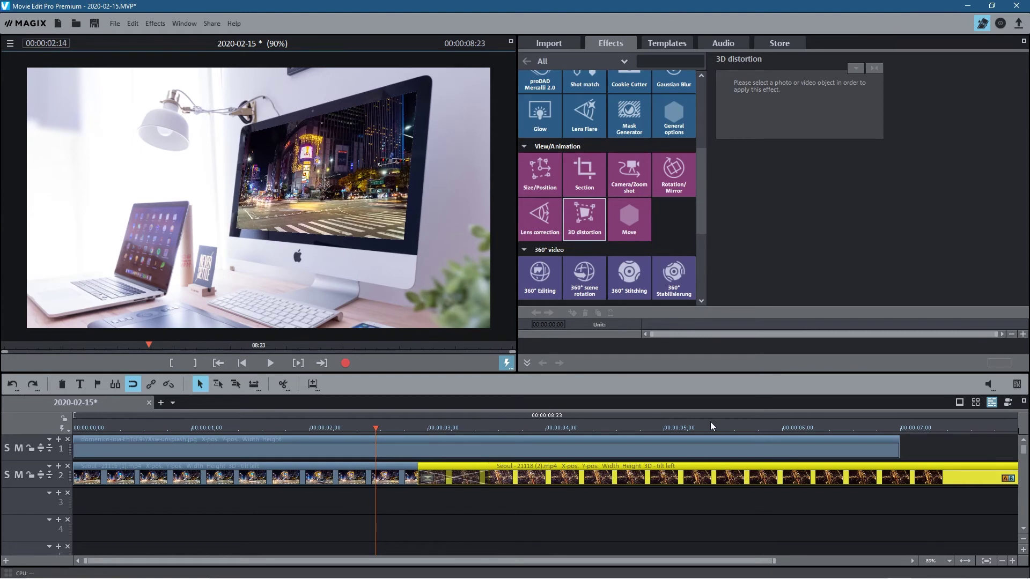
Split the second Seoul clip at 07:00, delete the trailing piece, and play back from 01:13
click(899, 427)
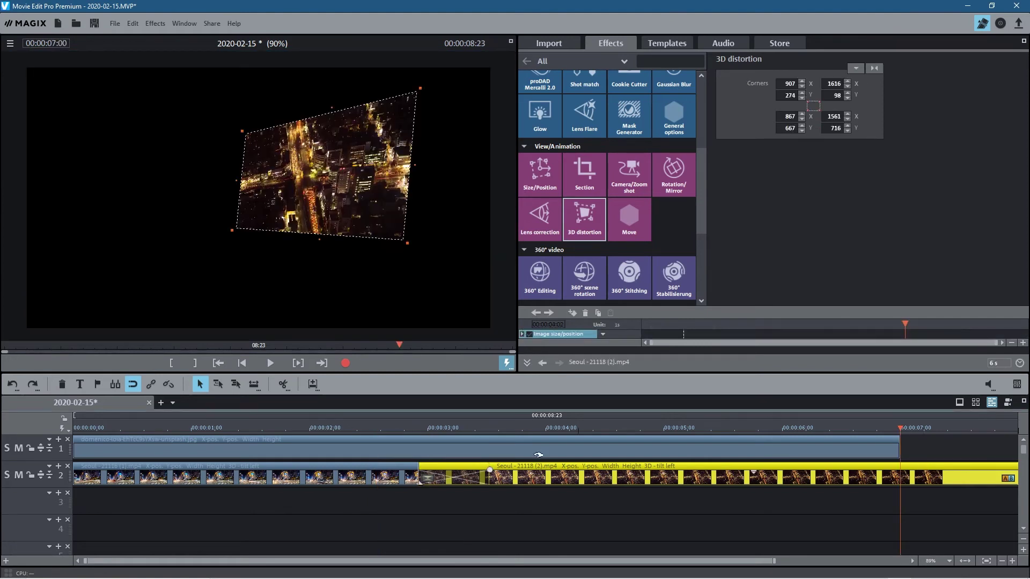
click(282, 384)
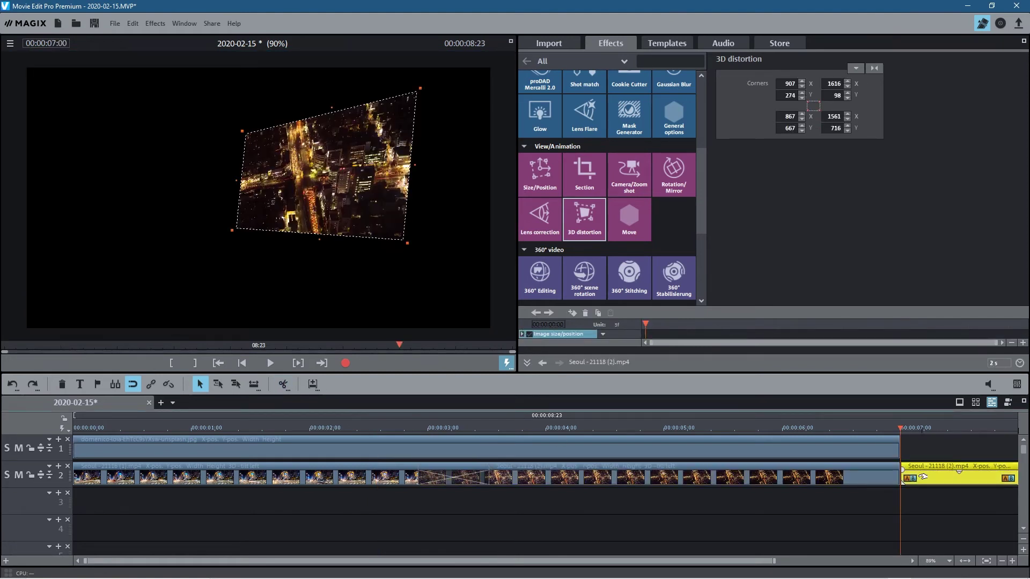
key(Delete)
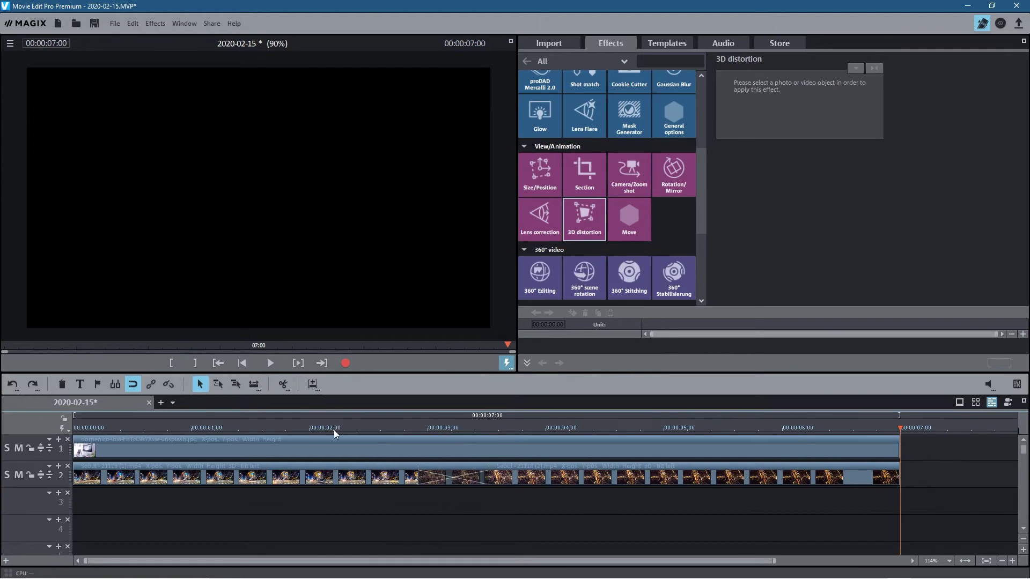
drag(333, 430, 251, 426)
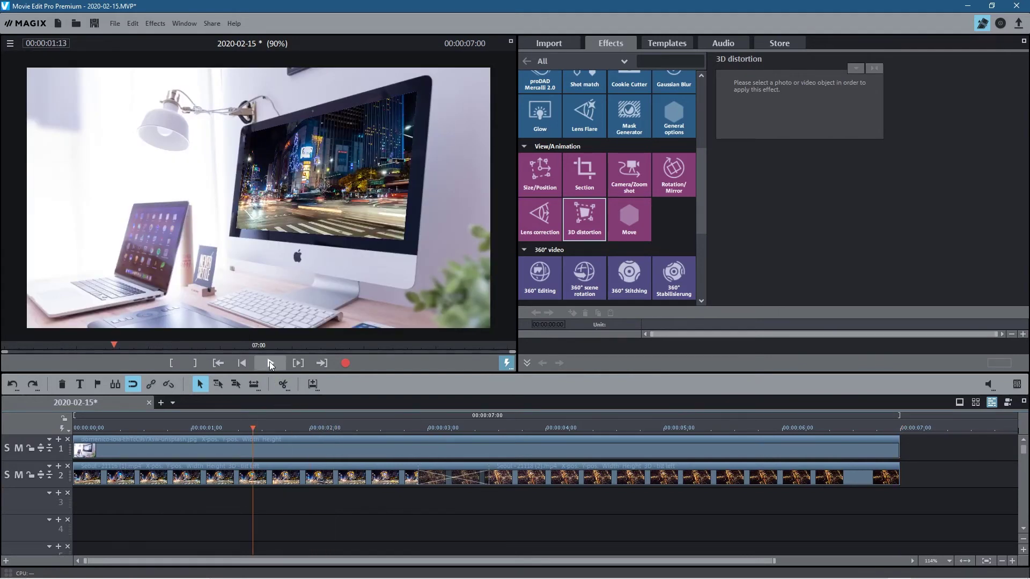
click(269, 363)
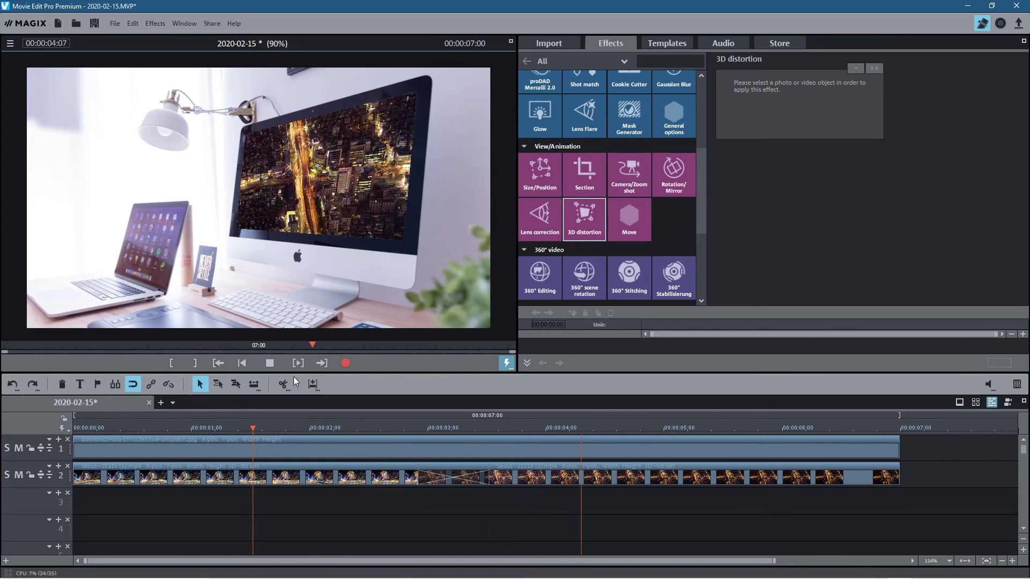
click(270, 363)
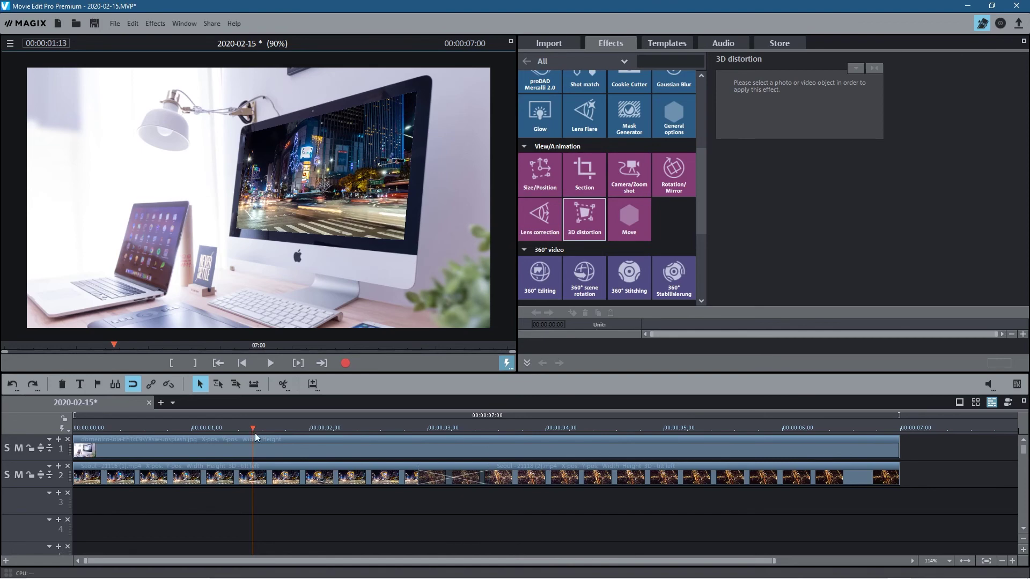
mouse_move(252, 432)
mouse_down()
mouse_move(464, 452)
mouse_move(706, 450)
mouse_move(252, 445)
mouse_up()
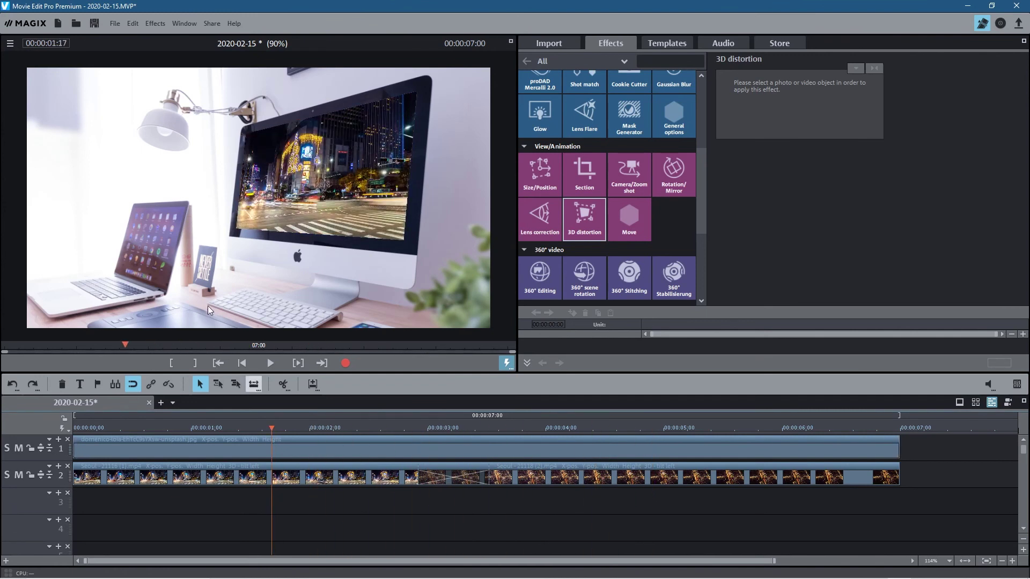
Save the MAGIX project, minimize the editor, and close the project folder window
click(89, 25)
click(967, 5)
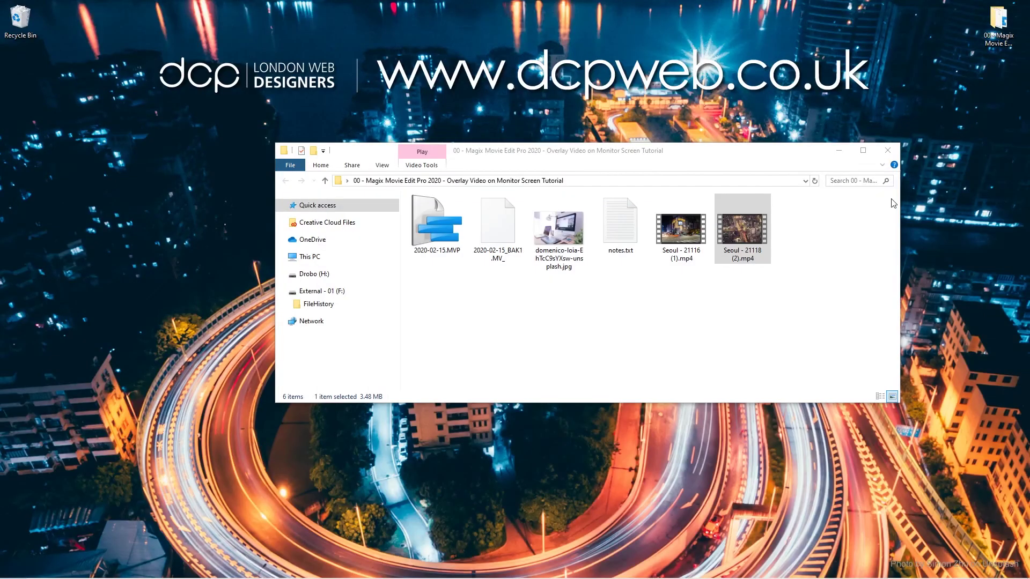
click(893, 146)
click(998, 22)
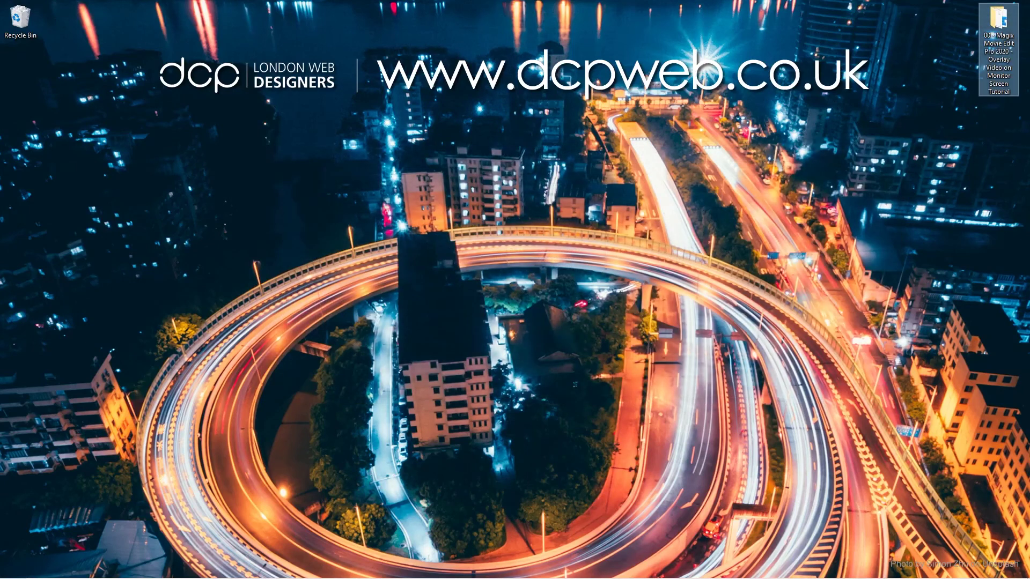